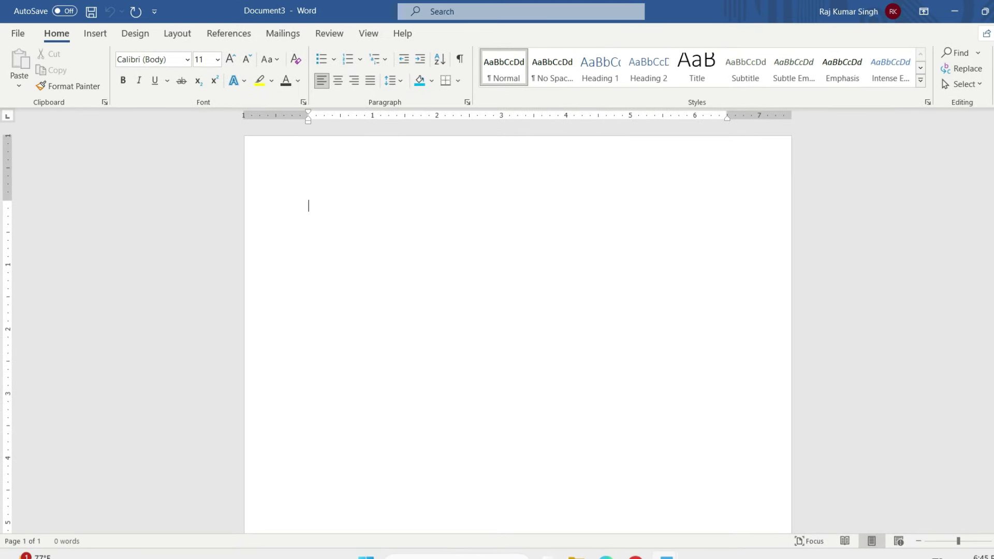
# - Generate a sample paragraph with =rand(1,3) and select its first line
pyautogui.write('=r')
pyautogui.write('a')
pyautogui.write('nd')
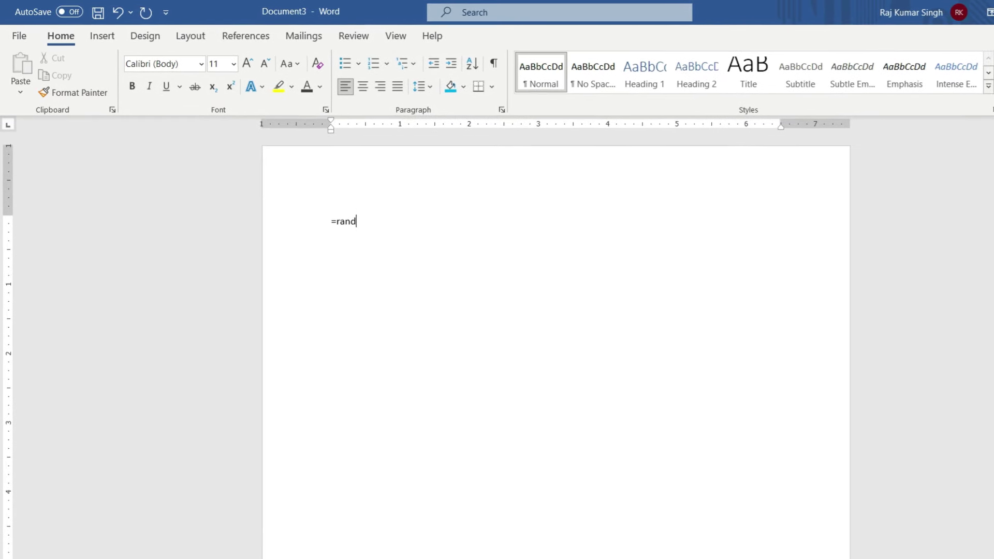
pyautogui.write('(')
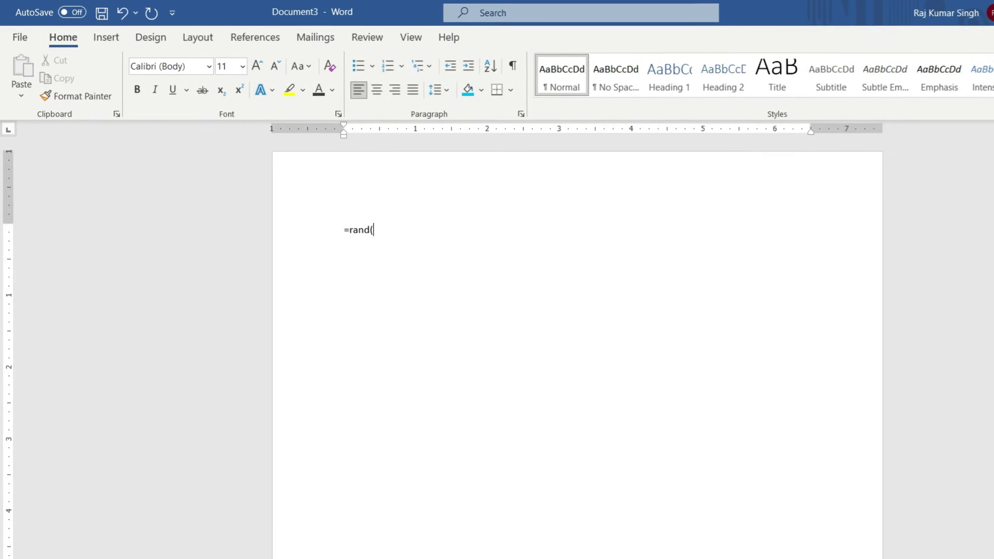
pyautogui.write('1')
pyautogui.write(',')
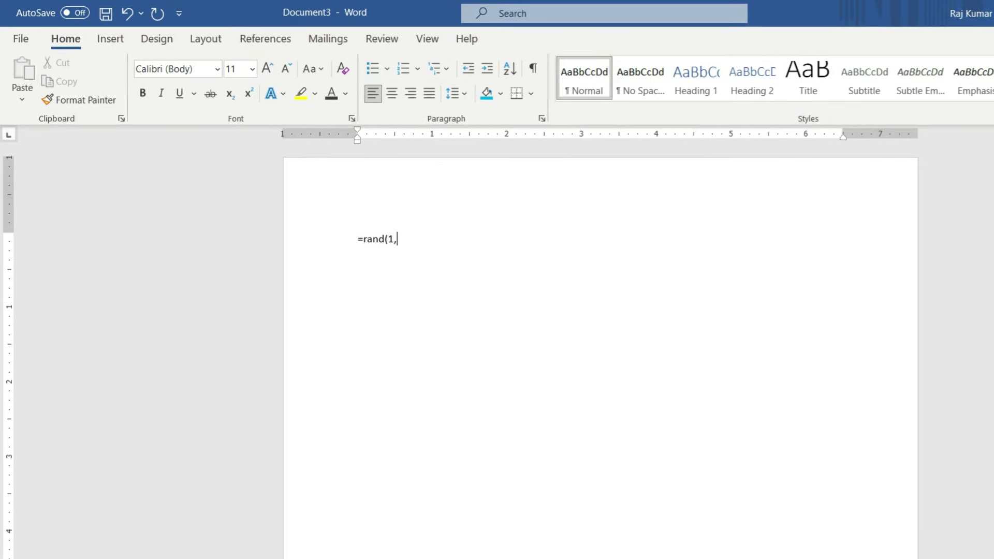
pyautogui.write('3')
pyautogui.write(')')
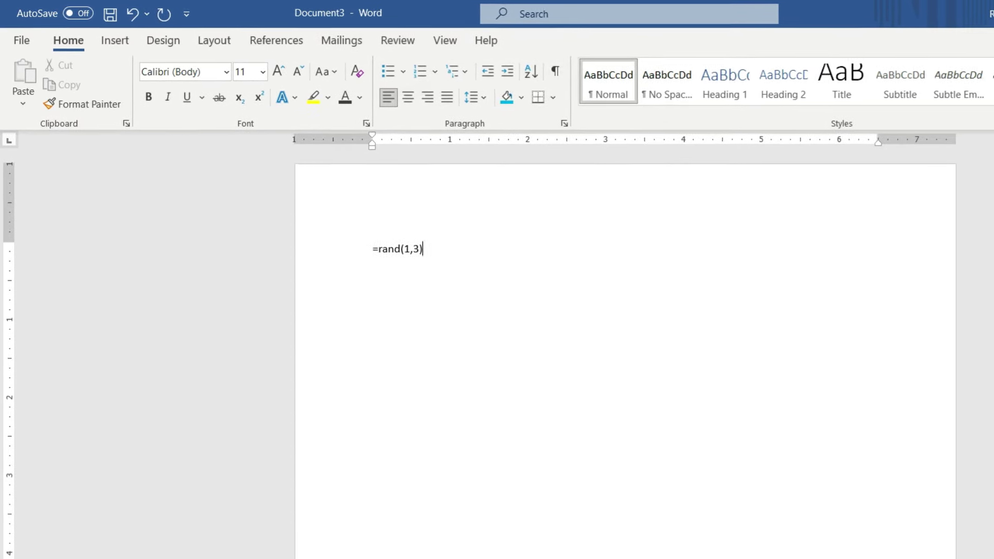
pyautogui.press('Return')
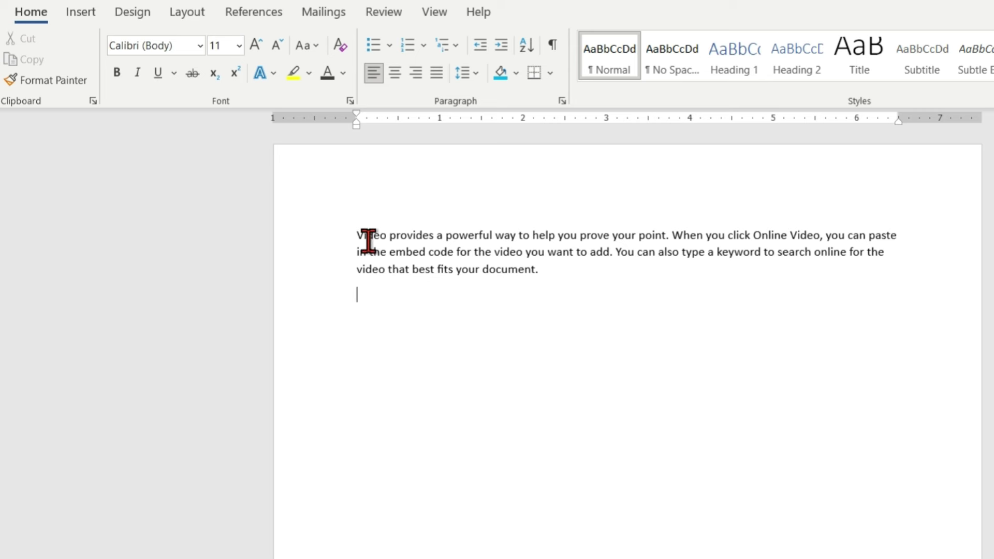
pyautogui.moveTo(358, 234); pyautogui.dragTo(910, 228)
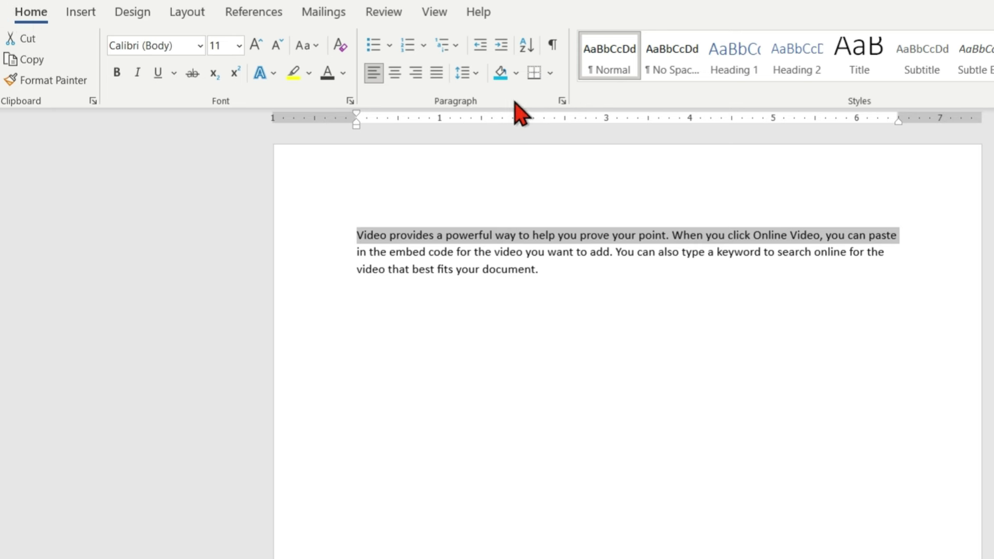
# - Put an outside border around the first line, then generate a second paragraph with =rand(1,6)
pyautogui.click(550, 73)
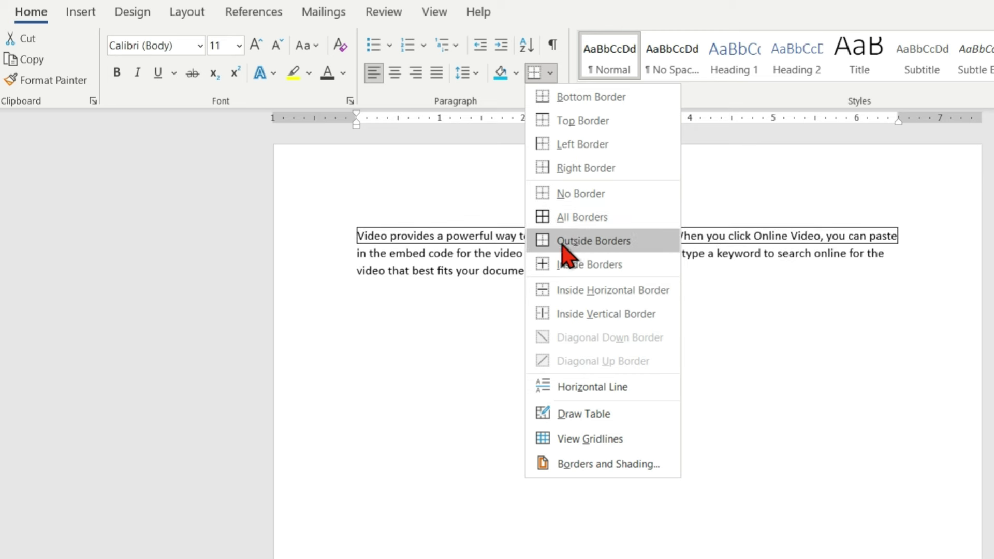
pyautogui.click(623, 241)
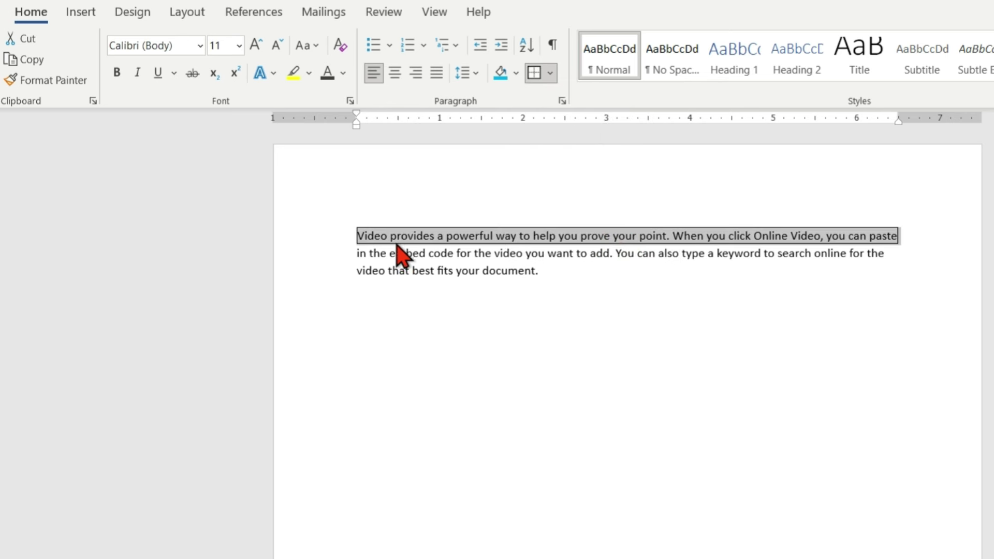
pyautogui.click(445, 303)
pyautogui.write('=rand(1,6)')
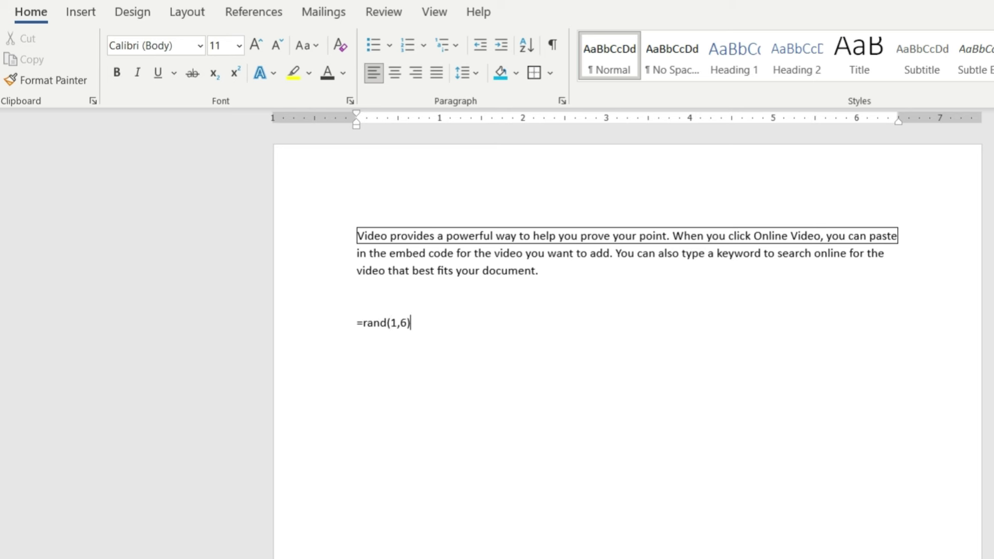
pyautogui.press('Return')
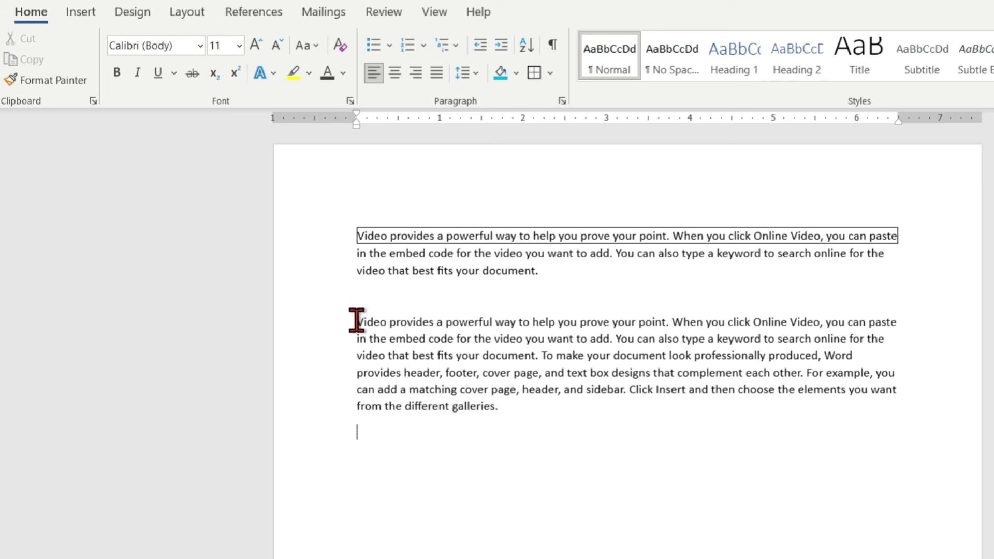
# - Select the whole second paragraph and enclose it in a box border
pyautogui.moveTo(357, 322); pyautogui.dragTo(501, 407)
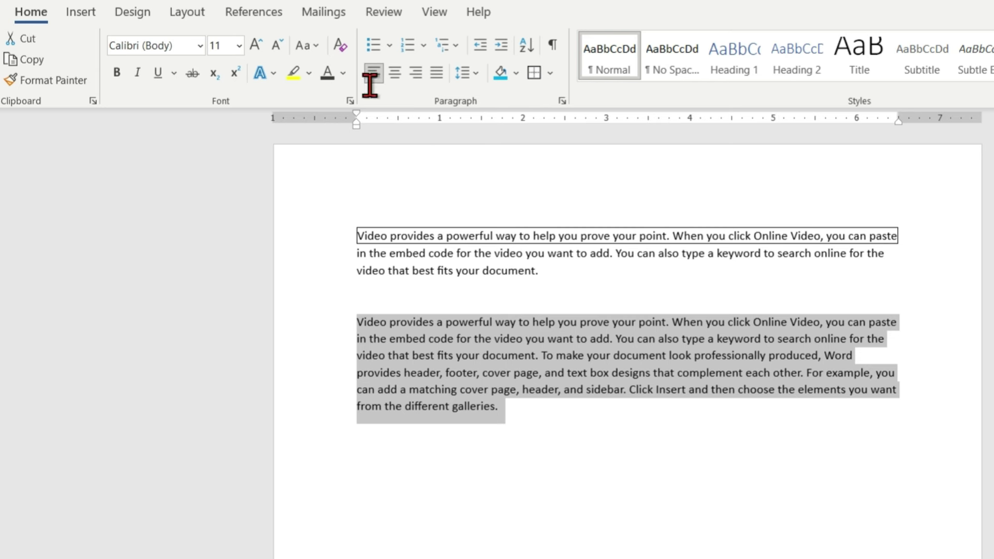
pyautogui.click(551, 73)
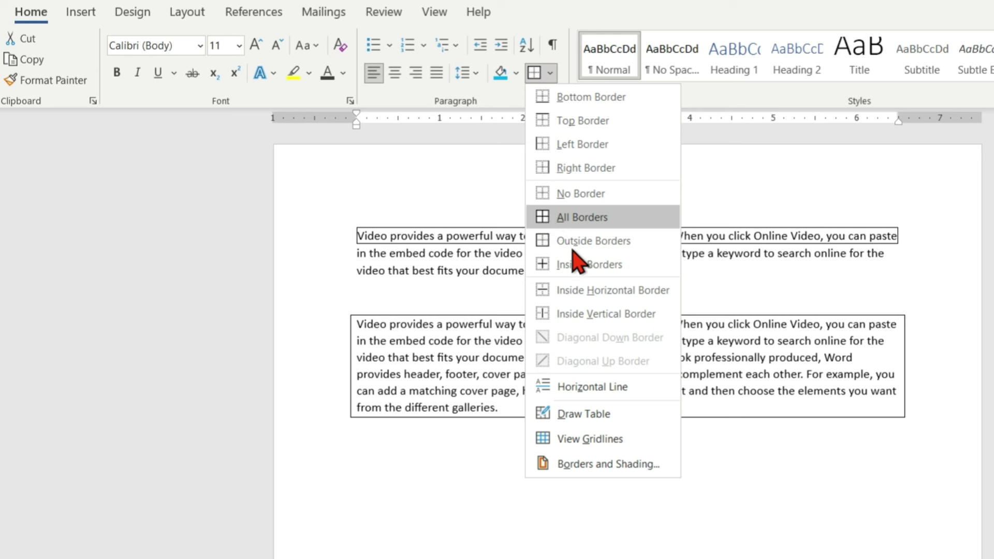
pyautogui.click(600, 242)
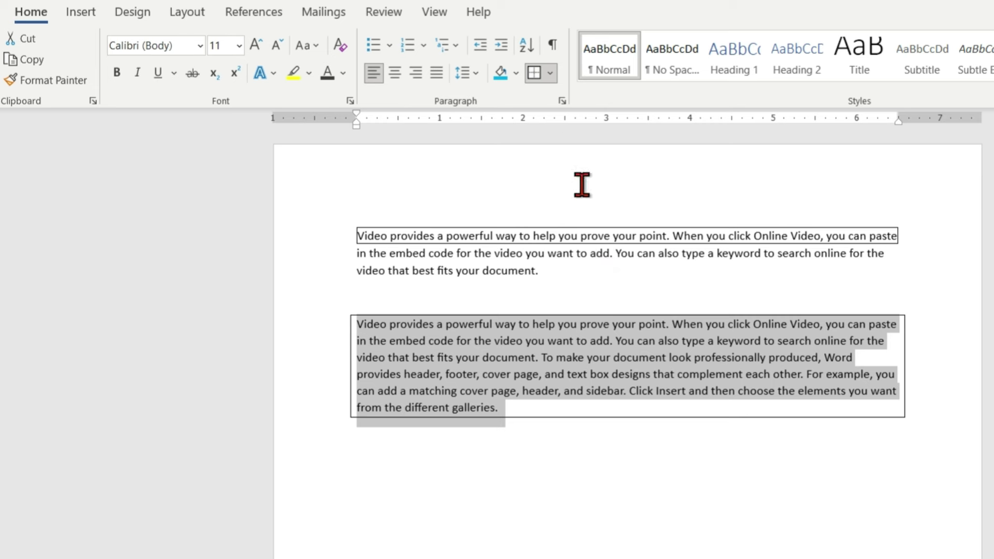
pyautogui.click(551, 73)
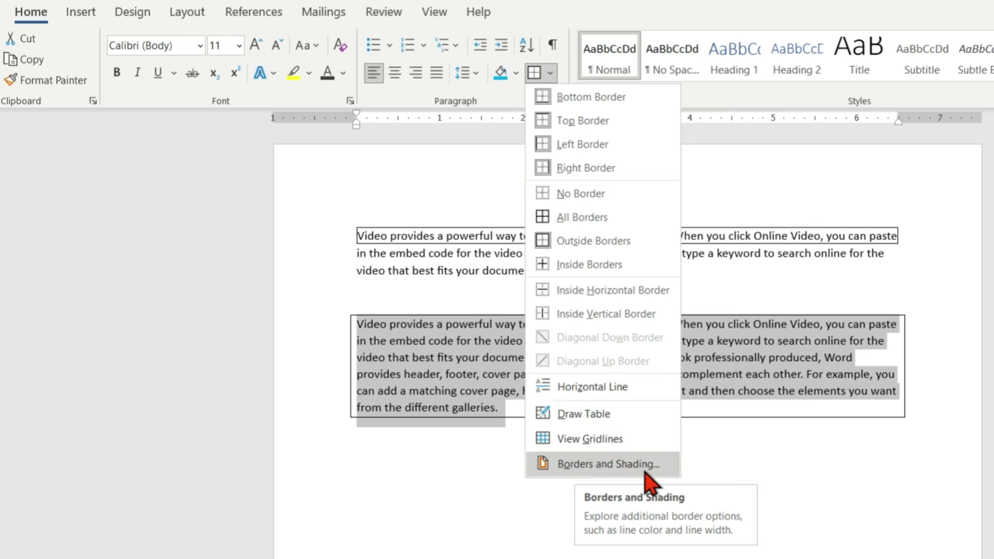
# - In Borders and Shading, set a blue 2¼ pt border applied to the paragraph
pyautogui.click(609, 465)
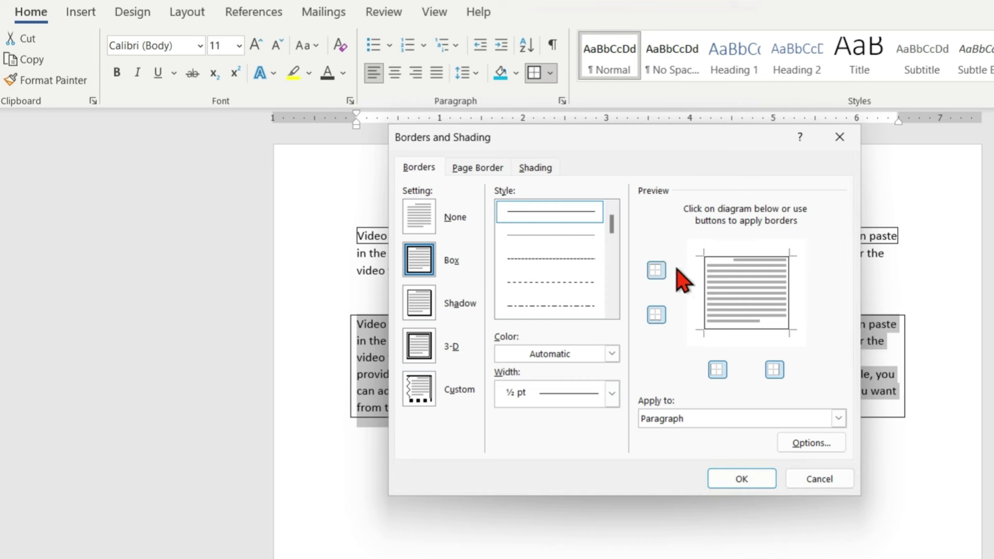
pyautogui.click(657, 271)
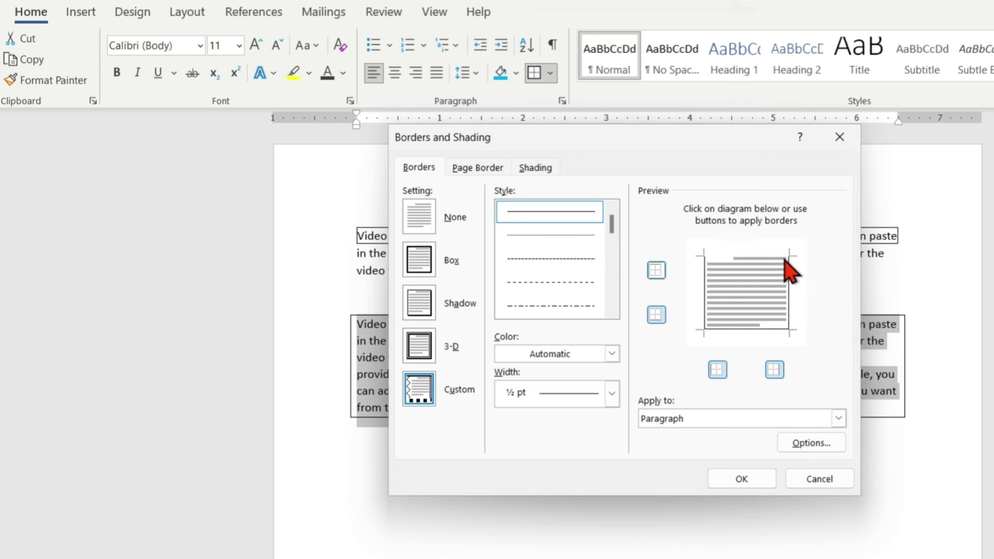
pyautogui.click(655, 271)
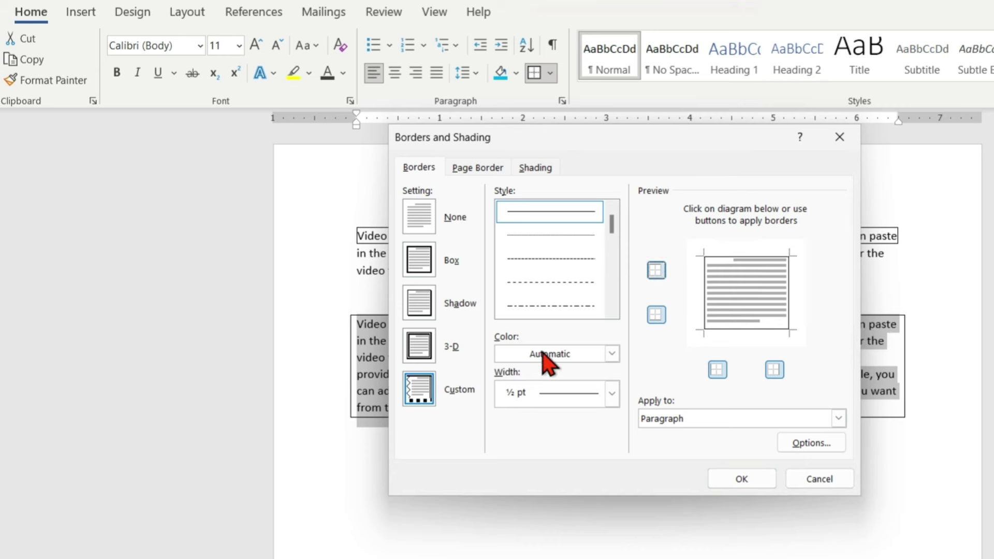
pyautogui.click(611, 354)
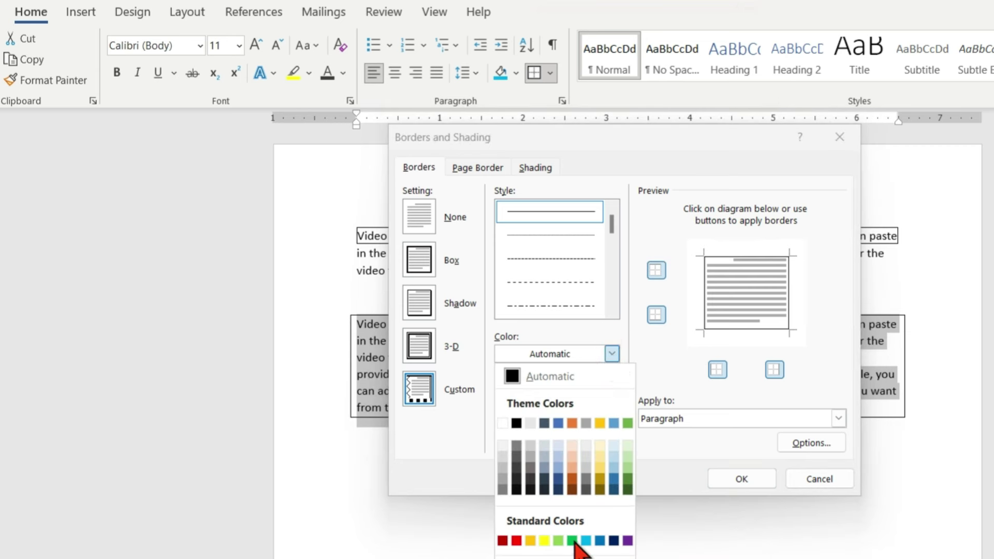
pyautogui.click(599, 540)
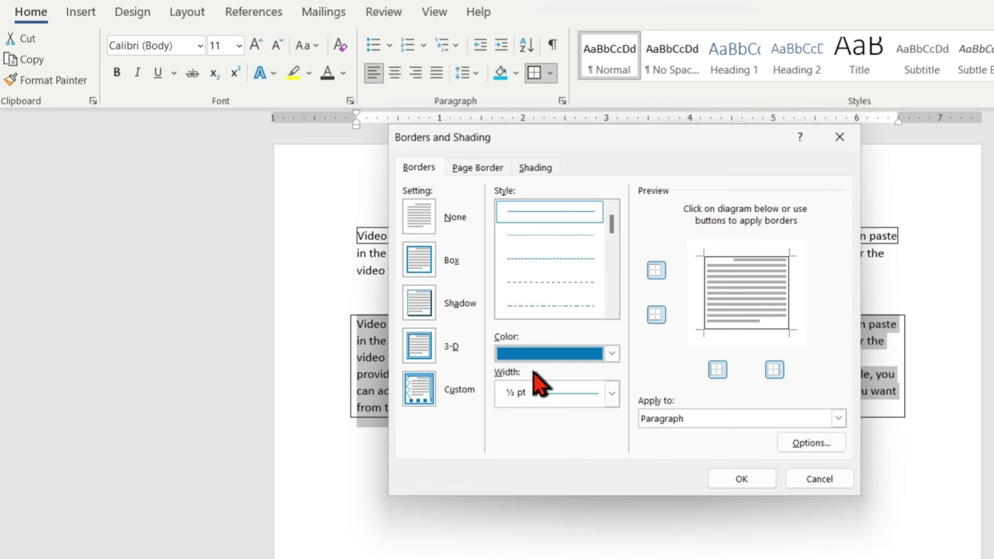
pyautogui.click(612, 394)
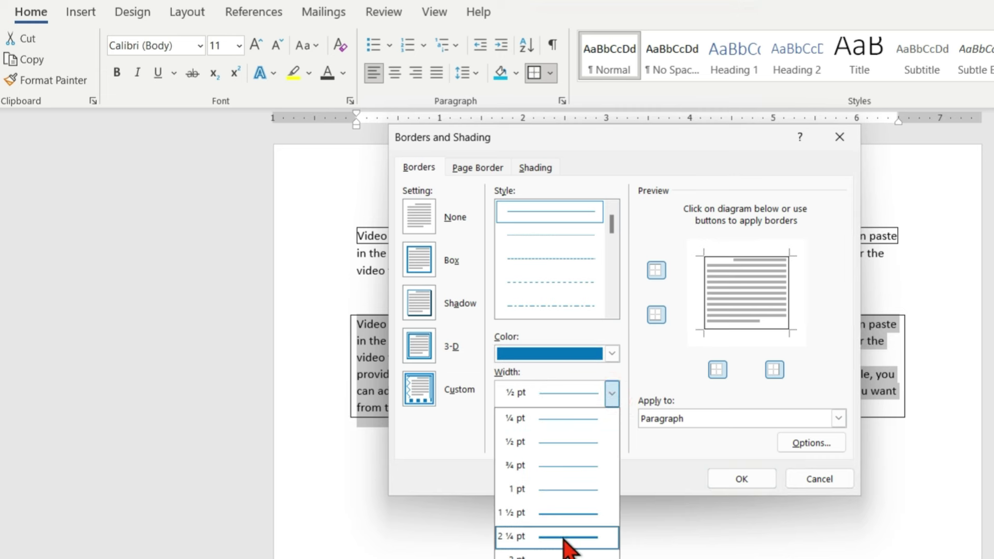
pyautogui.click(528, 539)
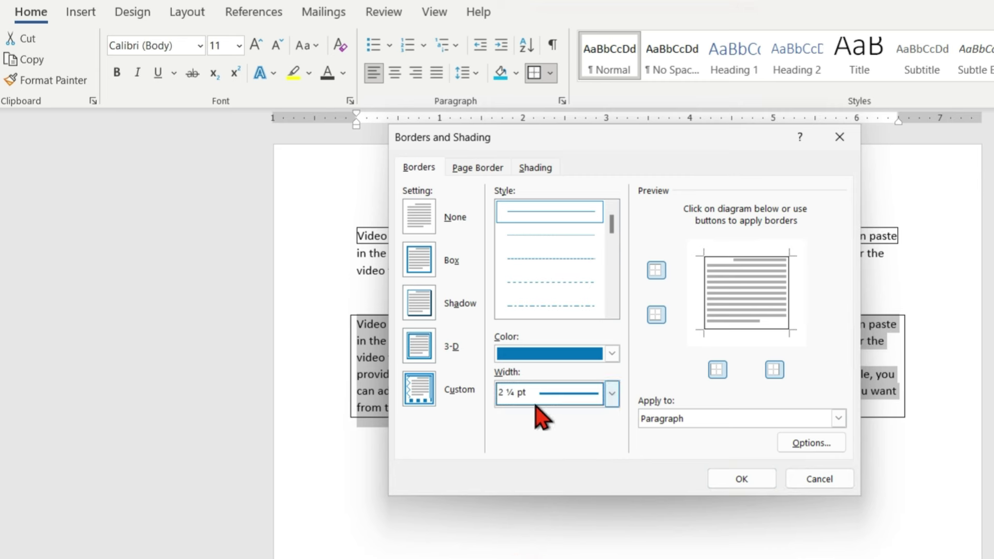
pyautogui.click(707, 418)
pyautogui.click(706, 418)
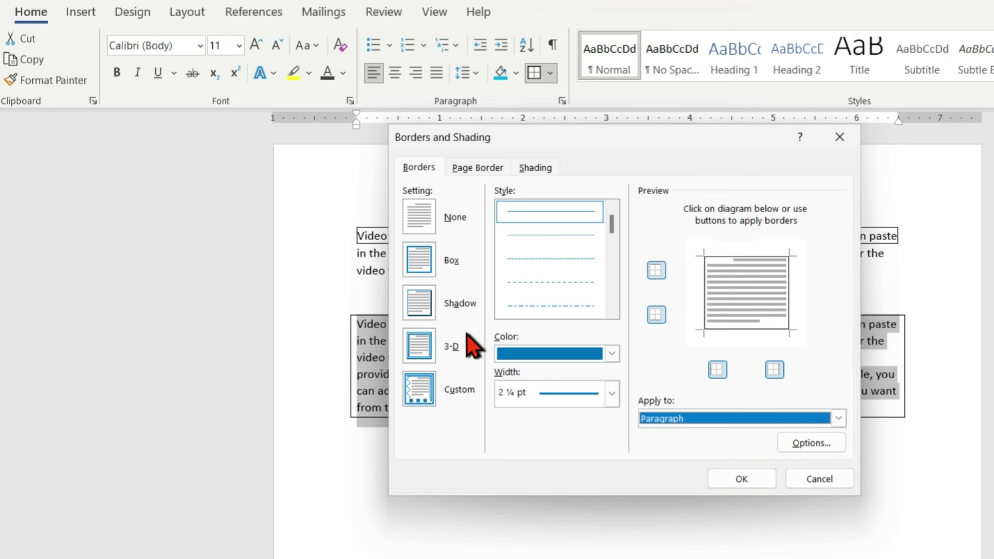
# - Glance at the Page Border and Shading tabs, then confirm the blue border settings
pyautogui.click(471, 166)
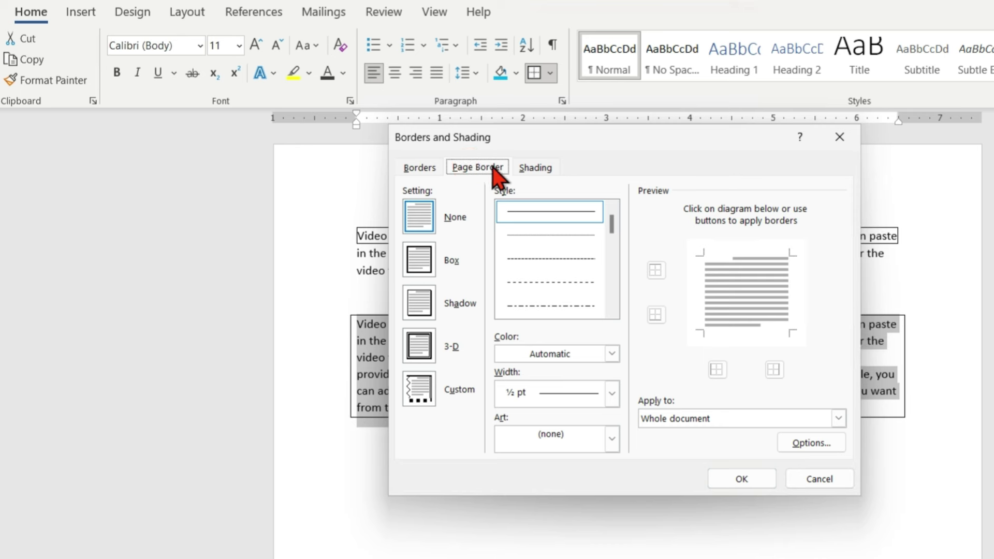
pyautogui.click(536, 167)
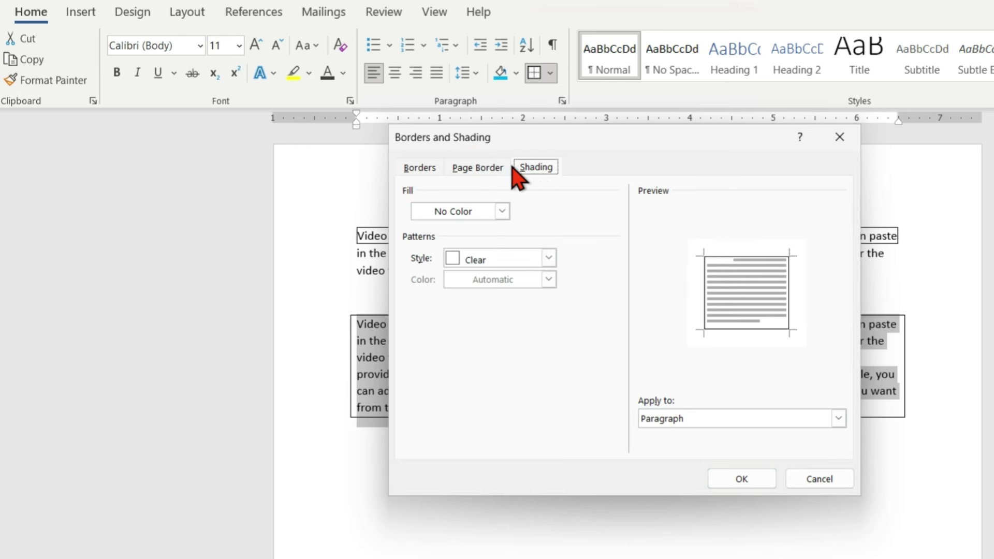
pyautogui.click(418, 168)
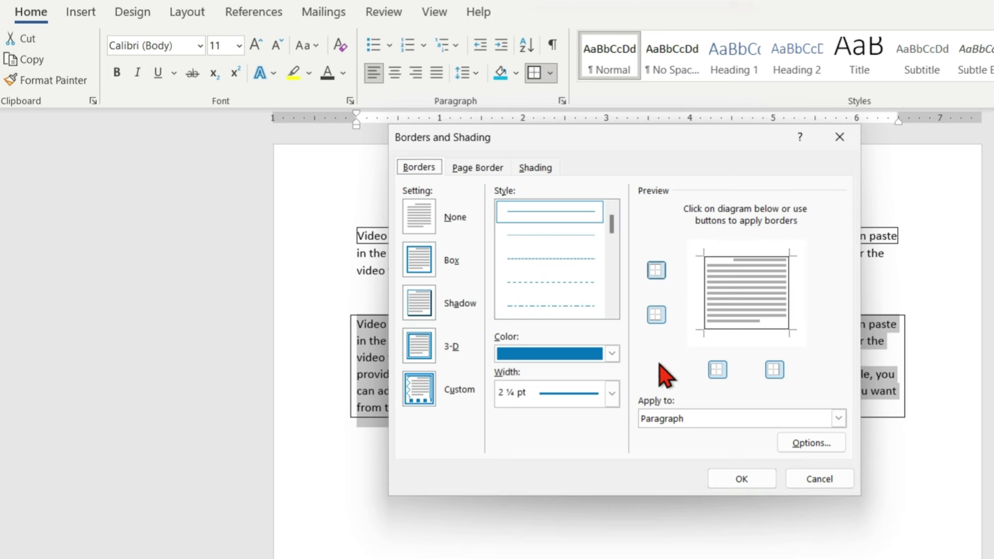
pyautogui.click(738, 479)
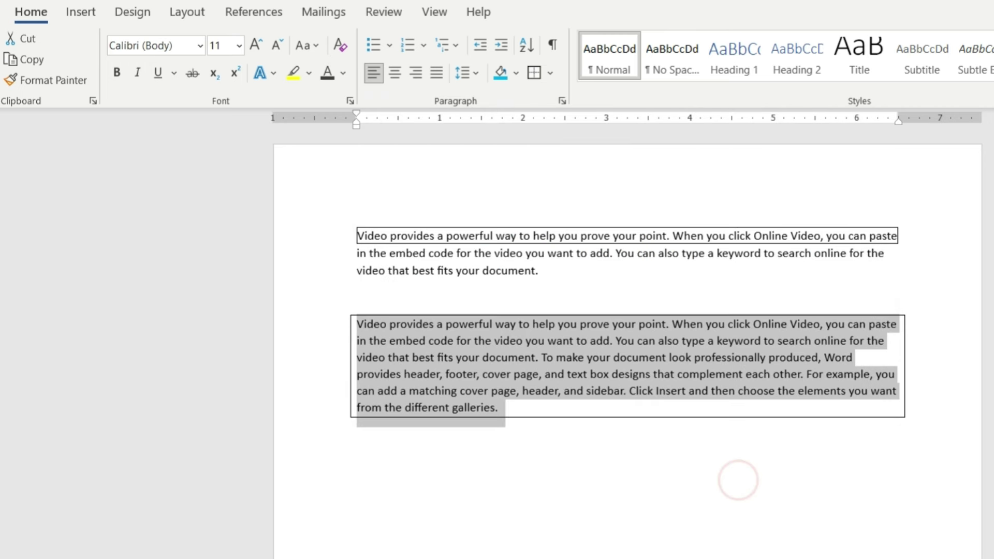
pyautogui.click(638, 436)
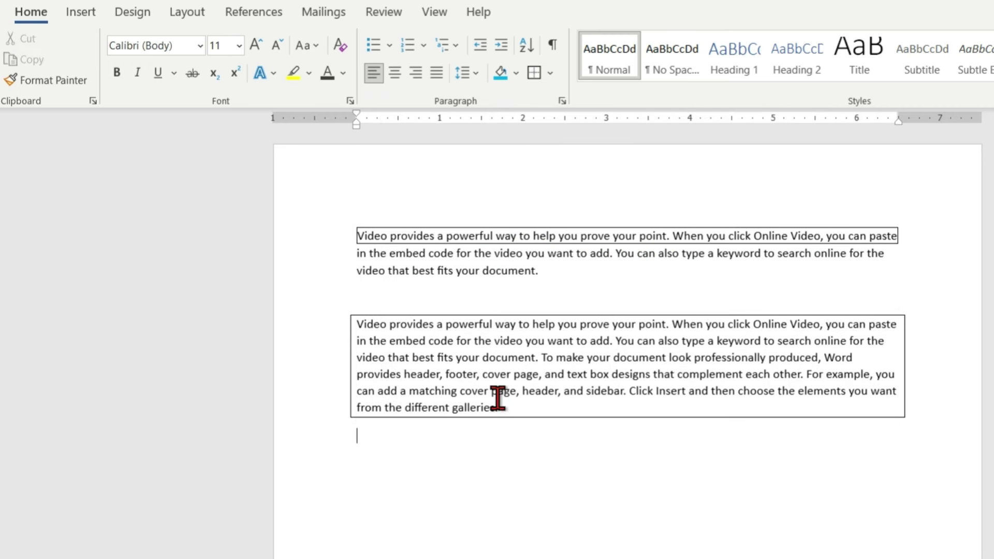
# - Apply the blue 2¼ pt outside border to the selected second paragraph
pyautogui.moveTo(505, 408); pyautogui.dragTo(355, 325)
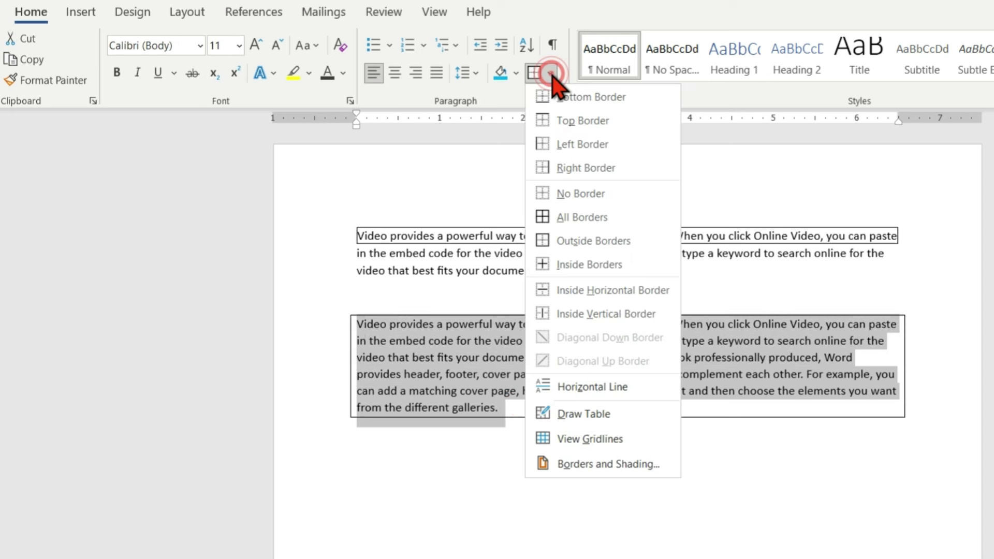
pyautogui.click(565, 241)
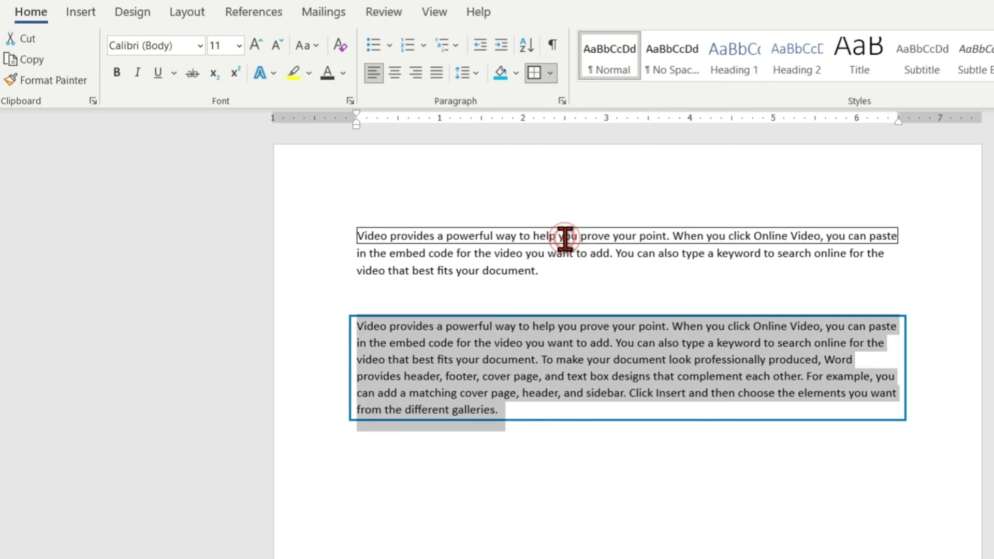
pyautogui.click(589, 424)
pyautogui.click(587, 419)
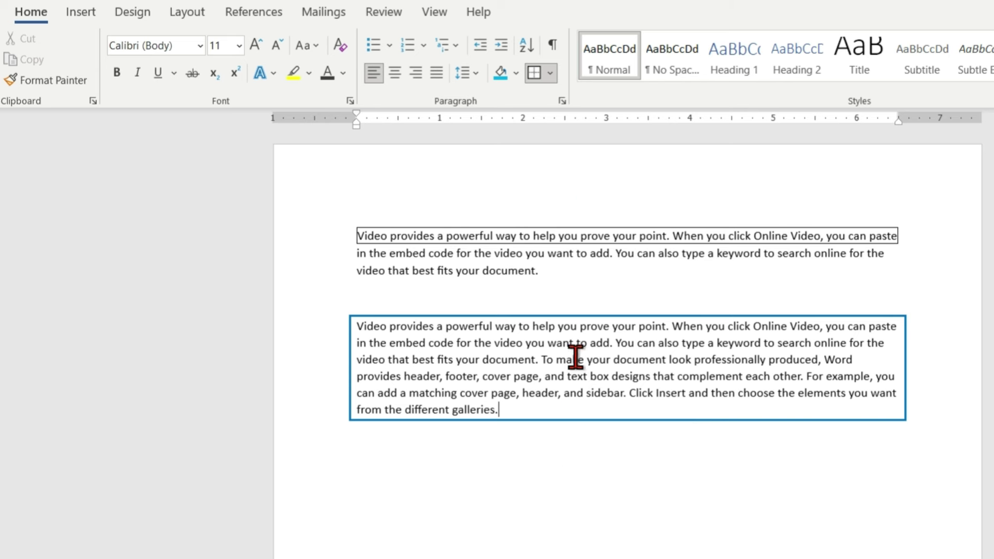
# - Replace all text with five =lorem() paragraphs and select them for bordering
pyautogui.moveTo(925, 421); pyautogui.dragTo(354, 215)
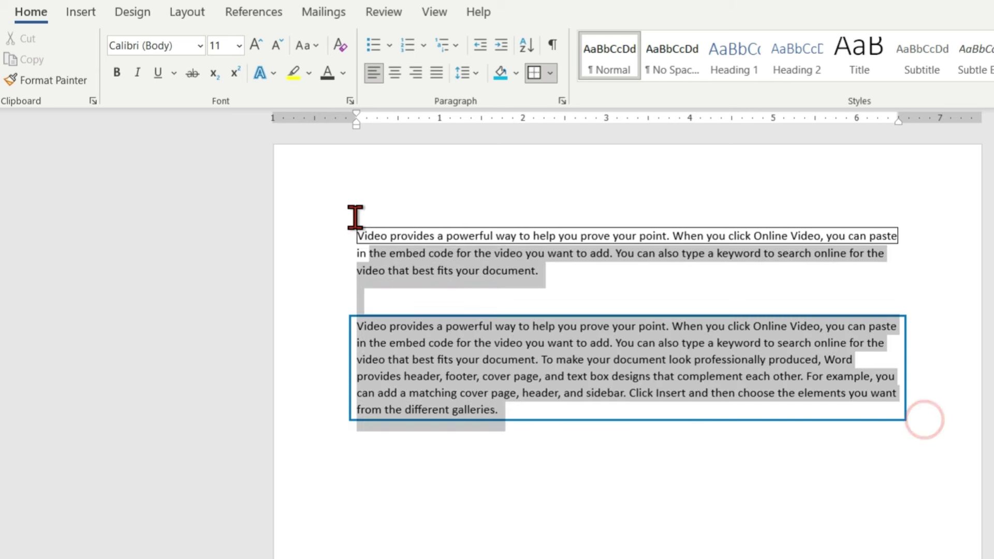
pyautogui.press('Delete')
pyautogui.write('=lorem()')
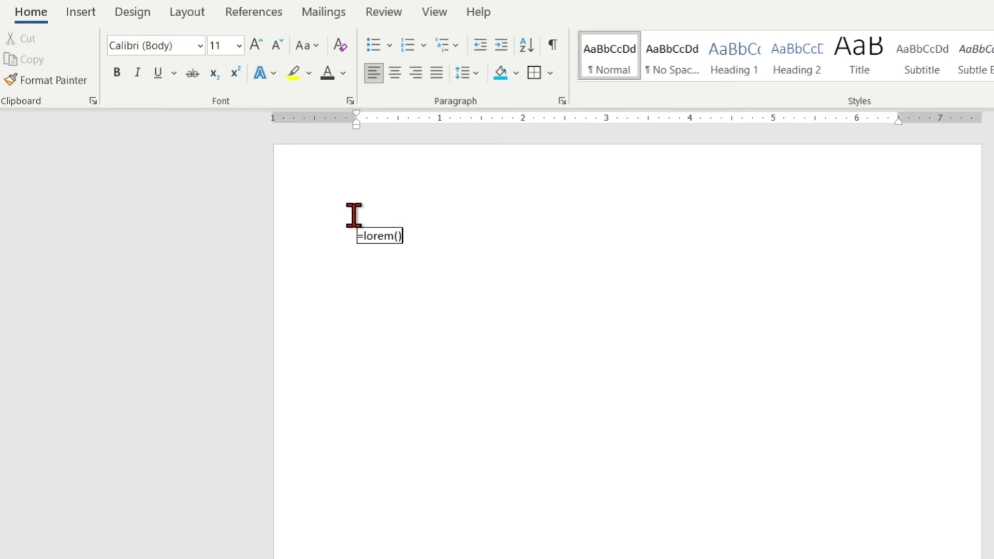
pyautogui.press('Return')
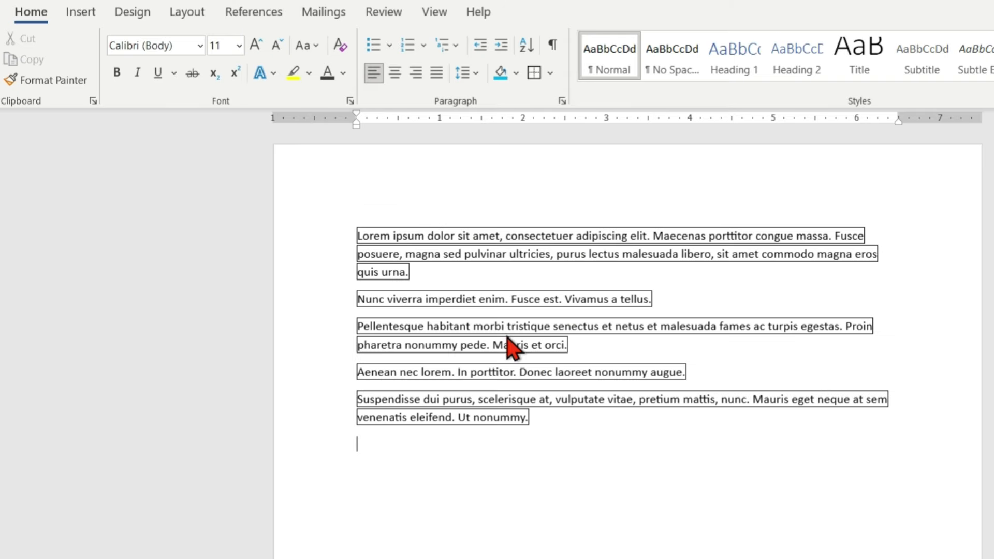
pyautogui.moveTo(540, 414)
pyautogui.mouseDown()
pyautogui.moveTo(367, 267)
pyautogui.moveTo(351, 228)
pyautogui.mouseUp()
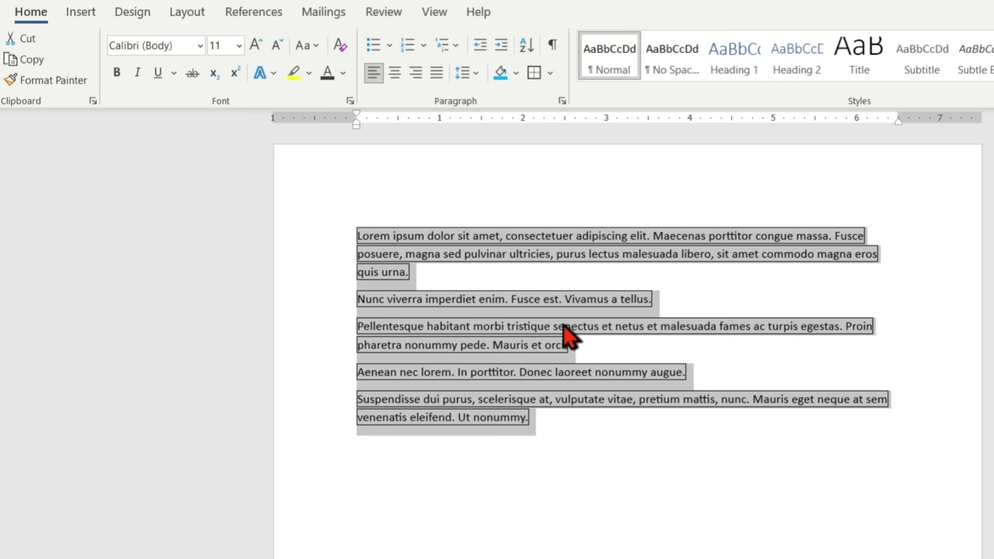
pyautogui.click(549, 73)
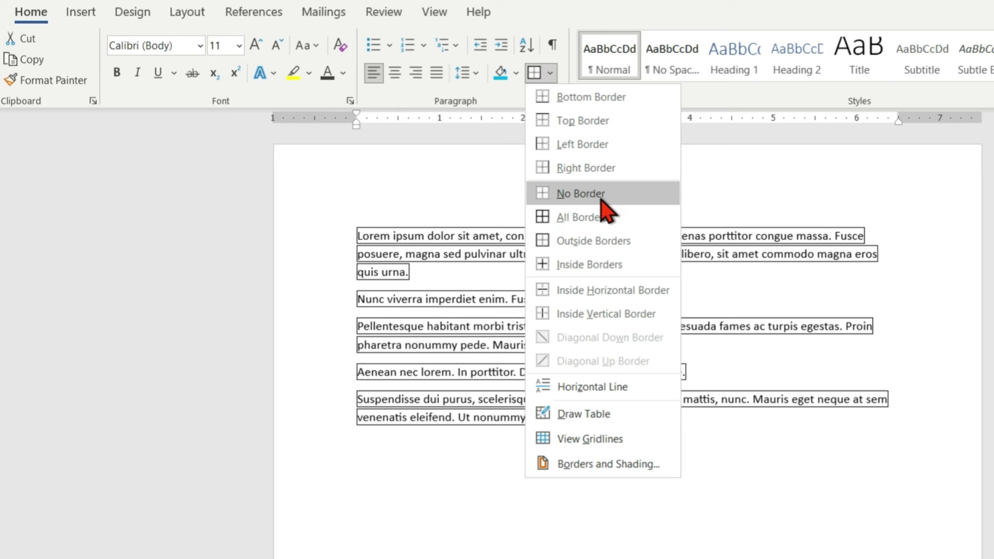
pyautogui.click(601, 195)
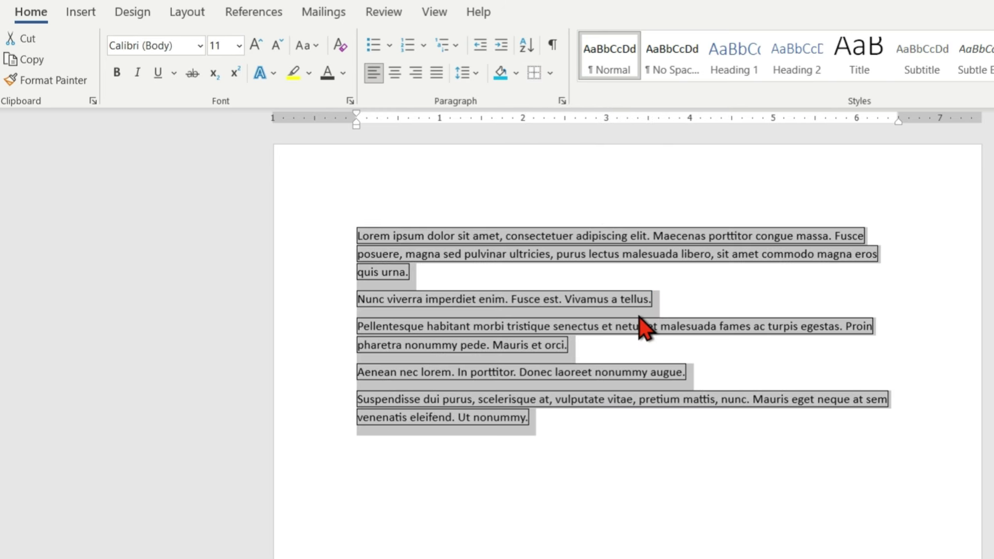
pyautogui.click(516, 73)
pyautogui.click(548, 77)
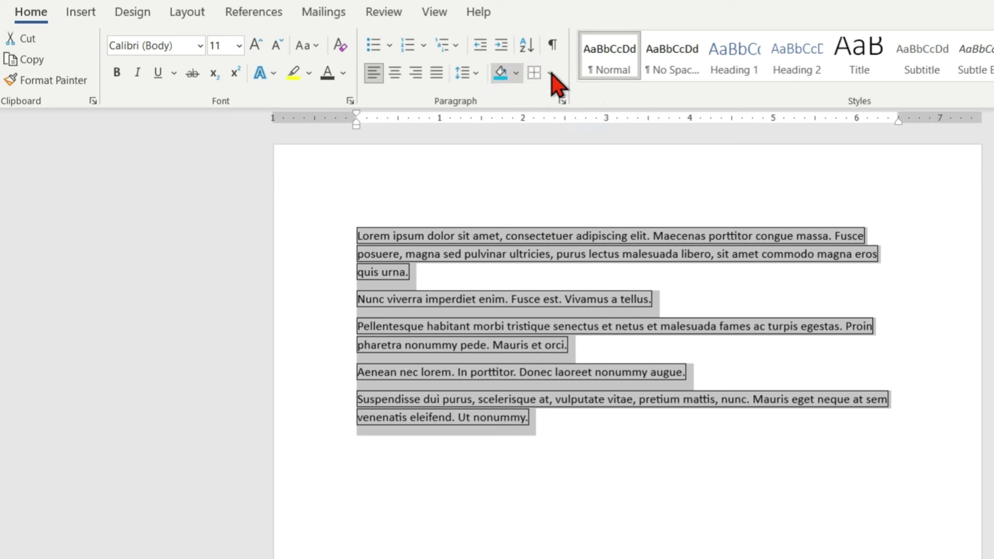
pyautogui.click(550, 72)
pyautogui.click(574, 195)
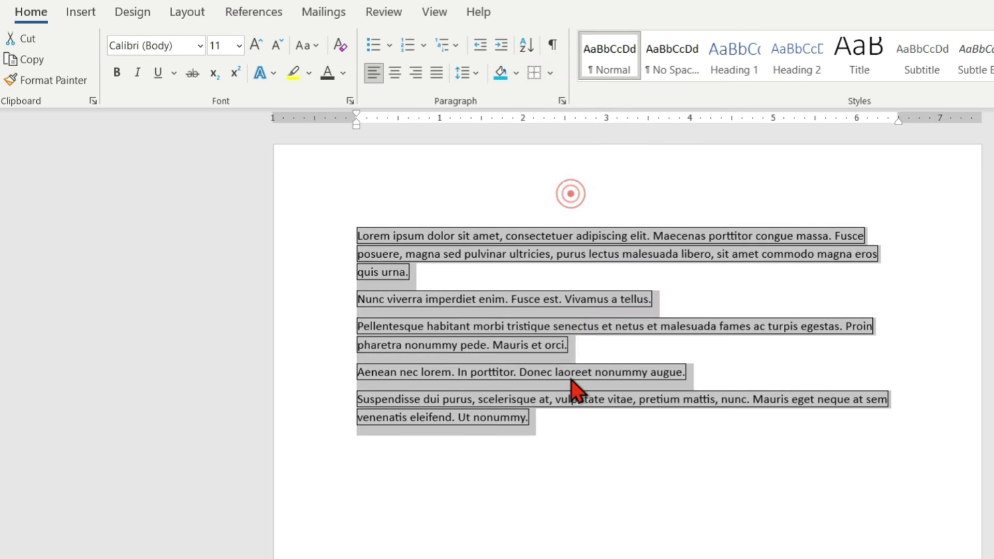
pyautogui.click(577, 438)
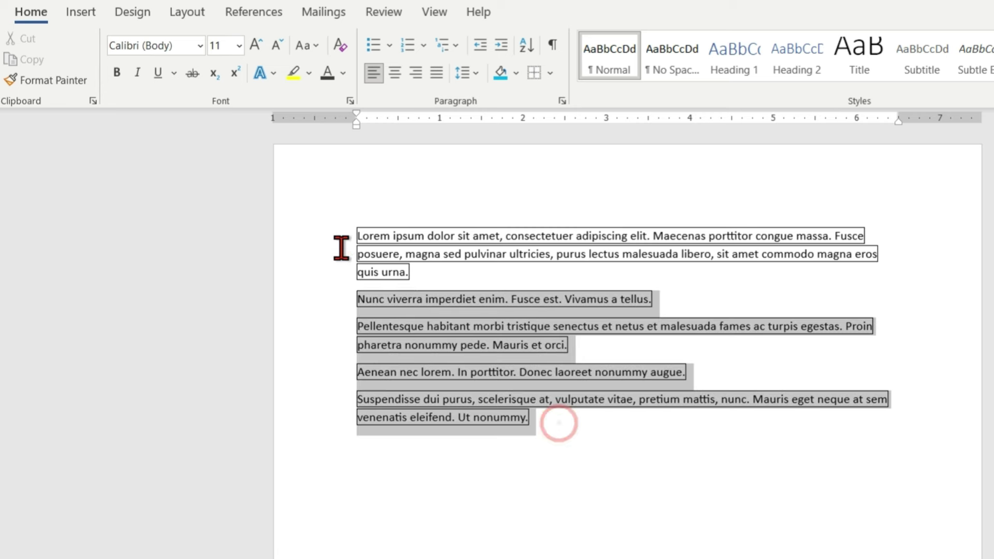
pyautogui.moveTo(450, 390); pyautogui.dragTo(340, 223)
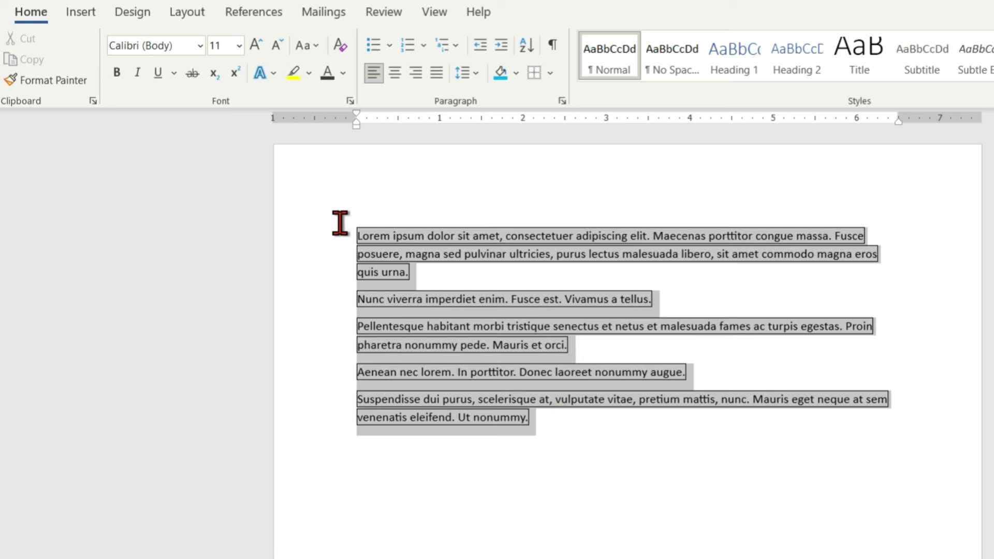
# - Set the lorem paragraphs' borders to None and strip the leftover per-line boxes
pyautogui.click(550, 73)
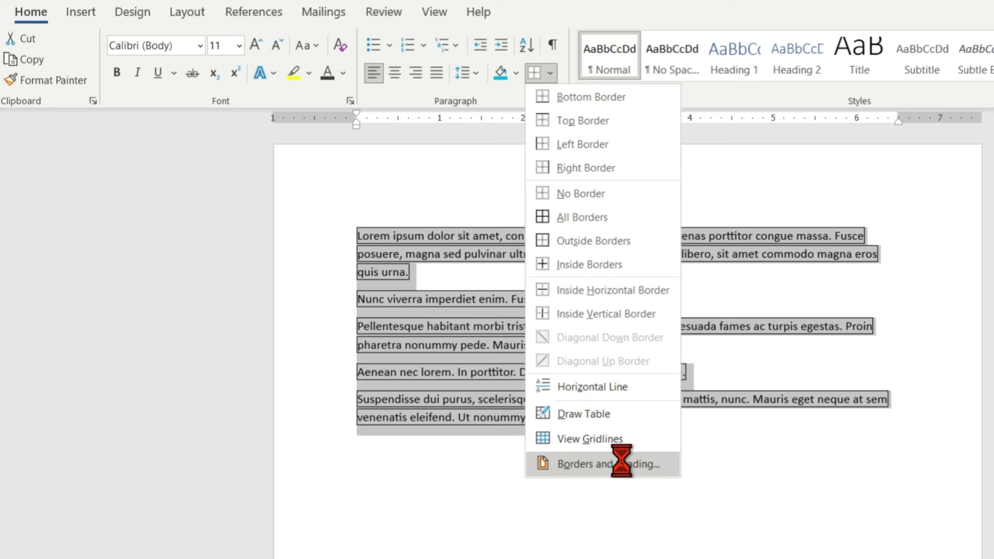
pyautogui.click(623, 462)
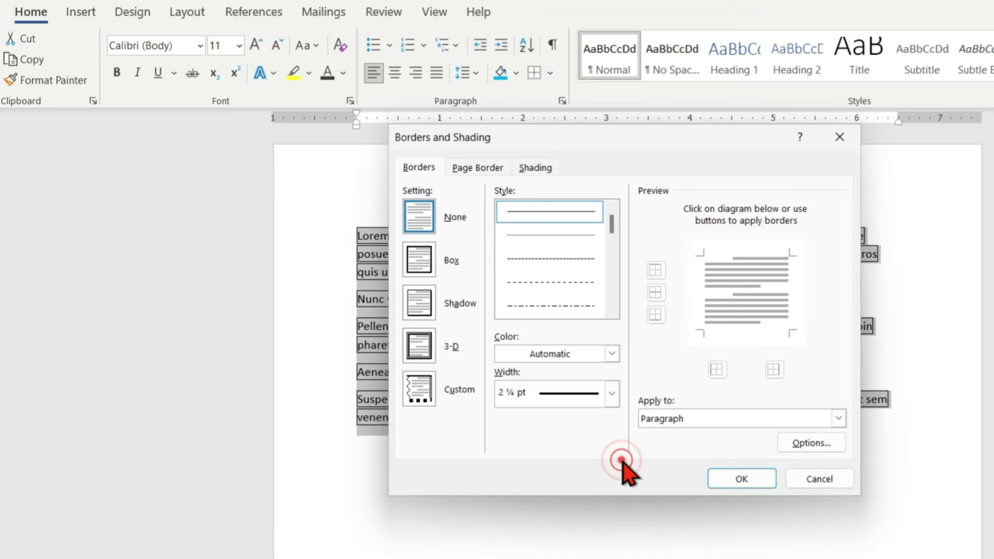
pyautogui.click(417, 217)
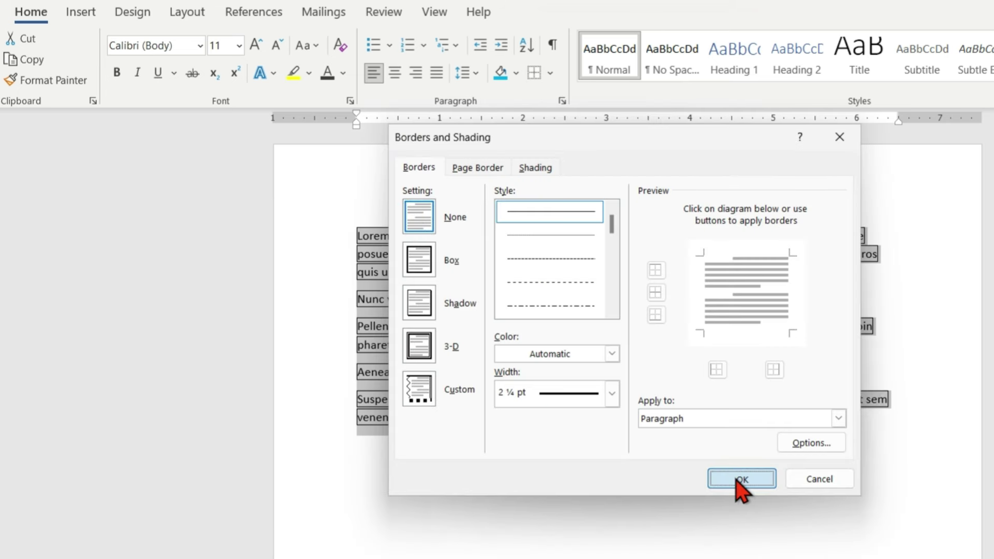
pyautogui.click(740, 479)
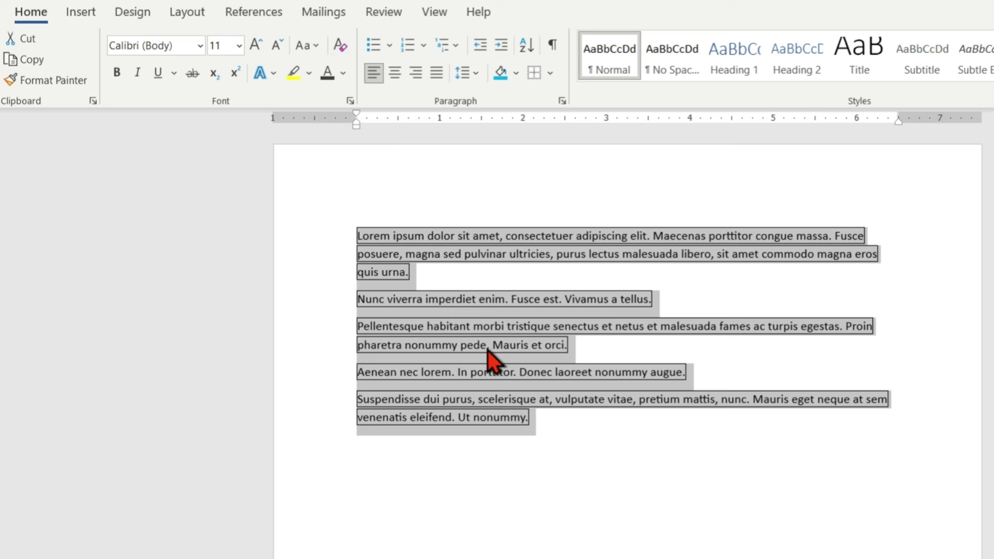
pyautogui.hotkey('ctrl', 'z')
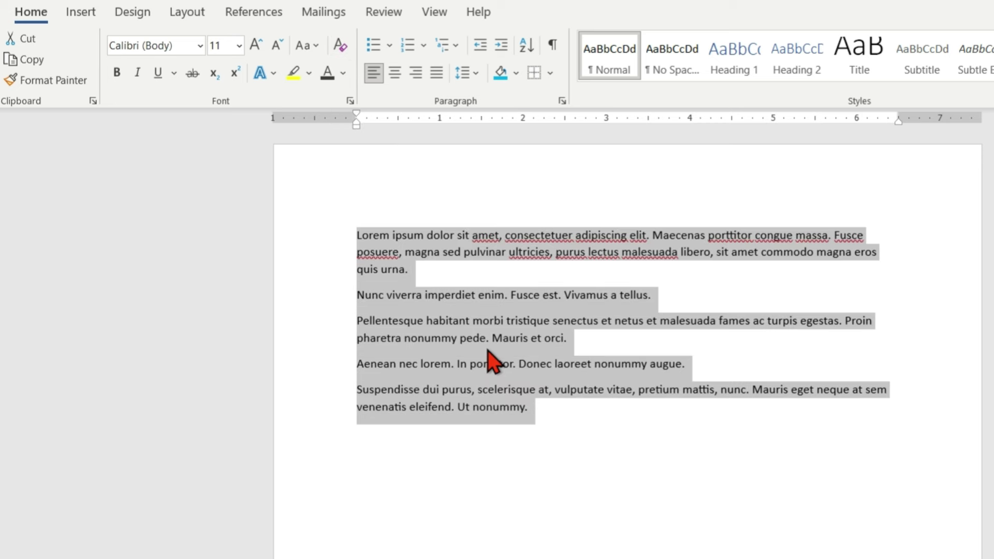
# - Reselect all five lorem ipsum paragraphs, dragging from the last to the first
pyautogui.click(537, 443)
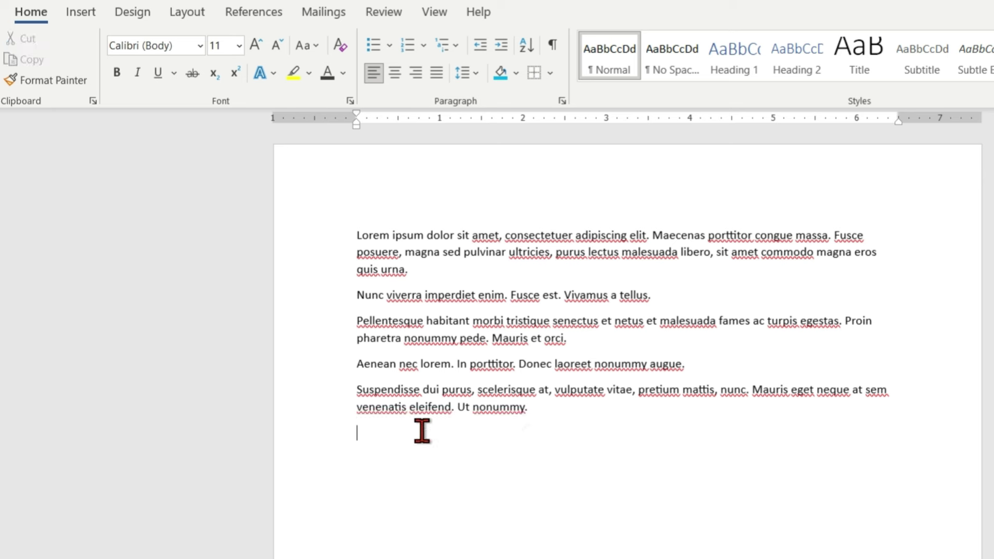
pyautogui.moveTo(531, 409); pyautogui.dragTo(358, 235)
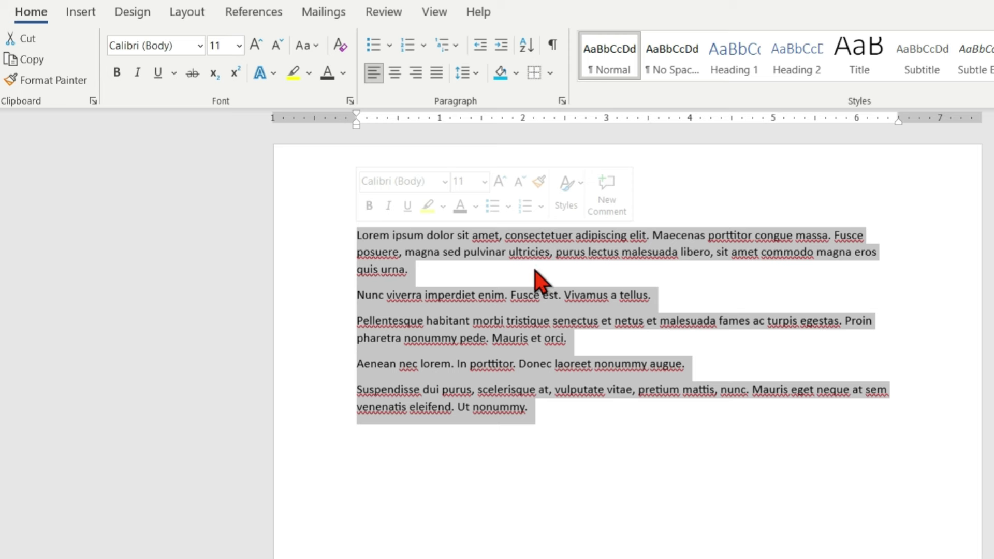
# - Apply All Borders to the five Lorem paragraphs and move to the empty line below
pyautogui.click(550, 73)
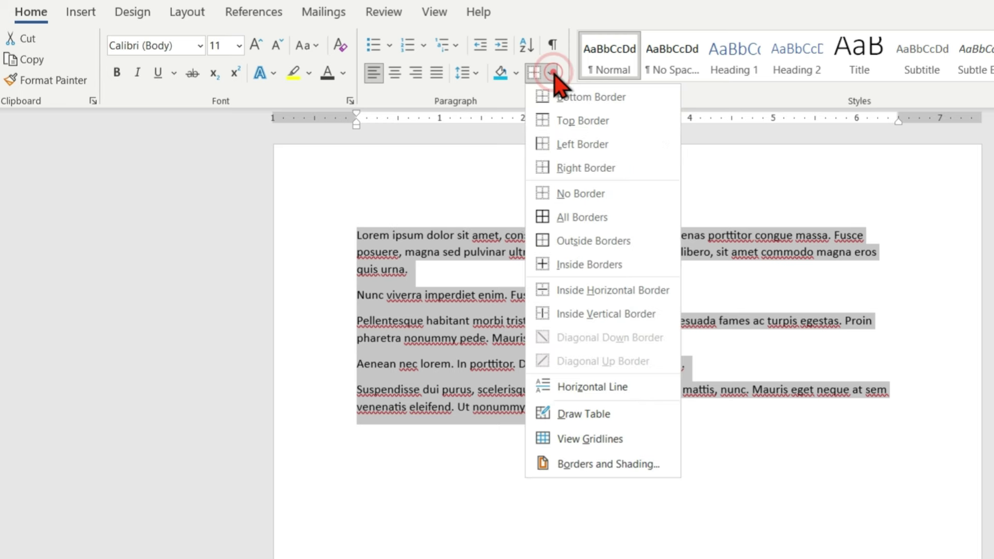
pyautogui.click(570, 224)
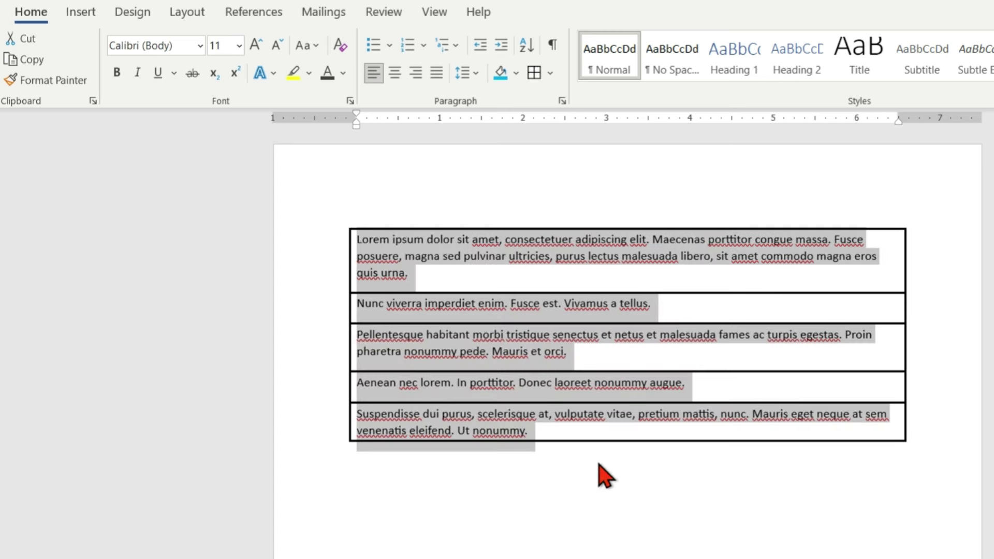
pyautogui.click(598, 471)
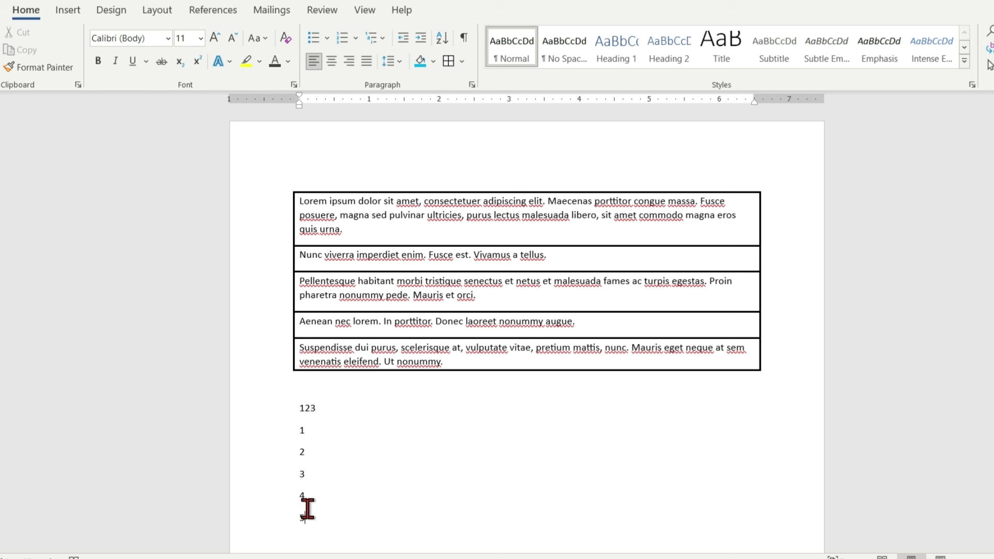
# - Apply All Borders to the number lines 123 and 1 through 5, then reselect them
pyautogui.moveTo(308, 509); pyautogui.dragTo(278, 412)
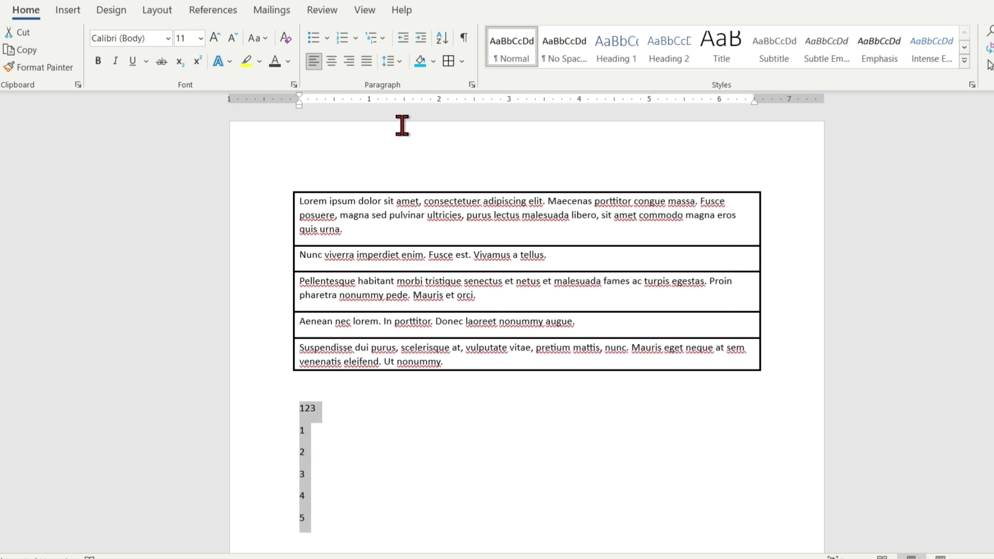
pyautogui.click(461, 61)
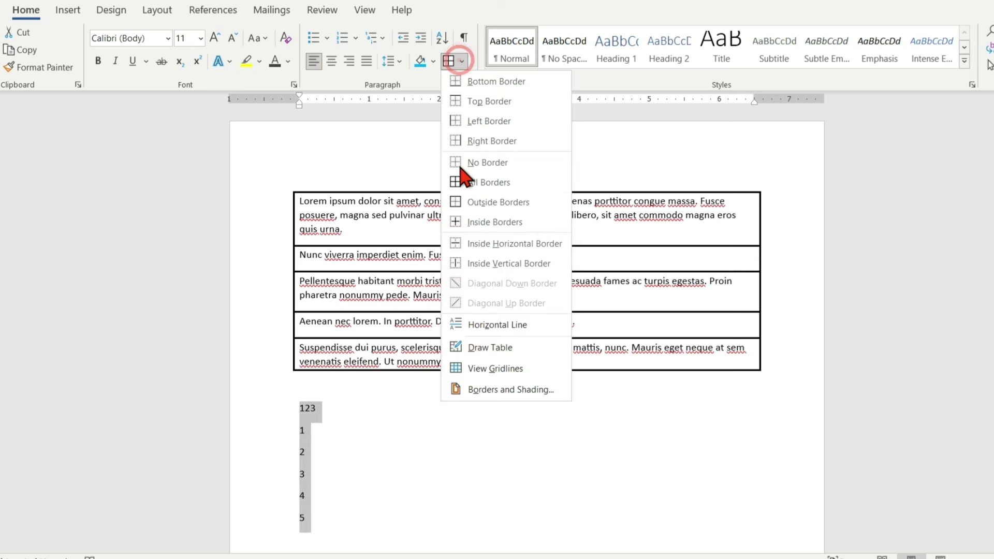
pyautogui.click(463, 187)
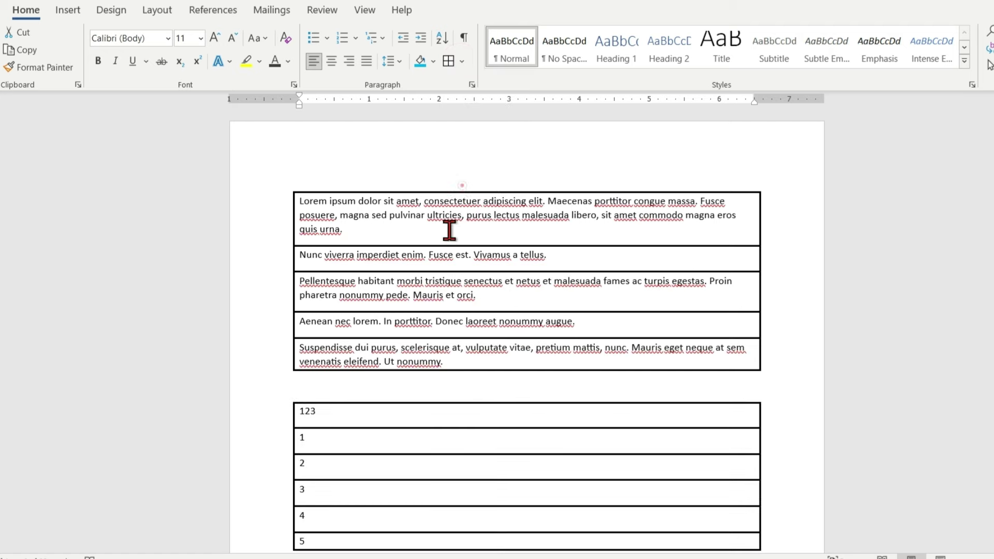
pyautogui.click(330, 451)
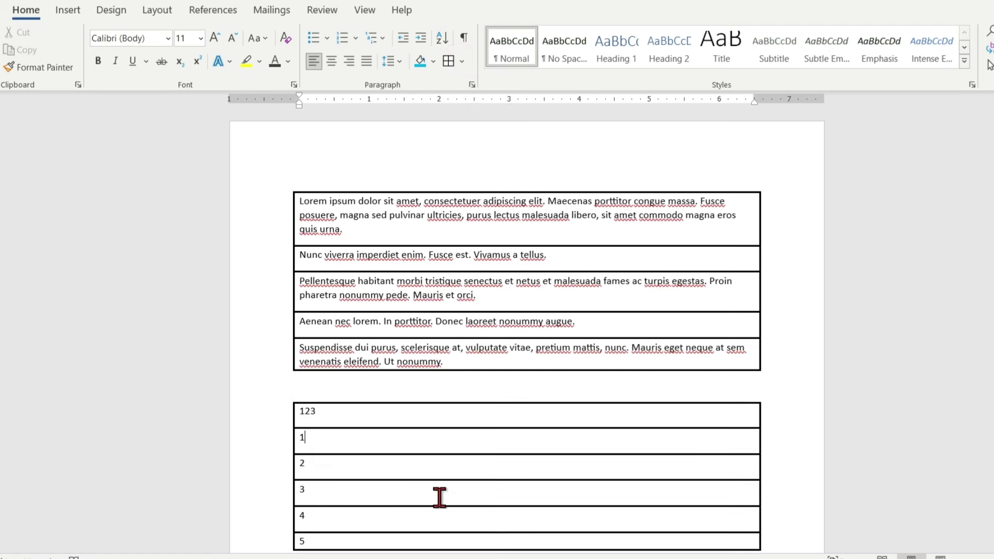
pyautogui.moveTo(766, 537); pyautogui.dragTo(300, 406)
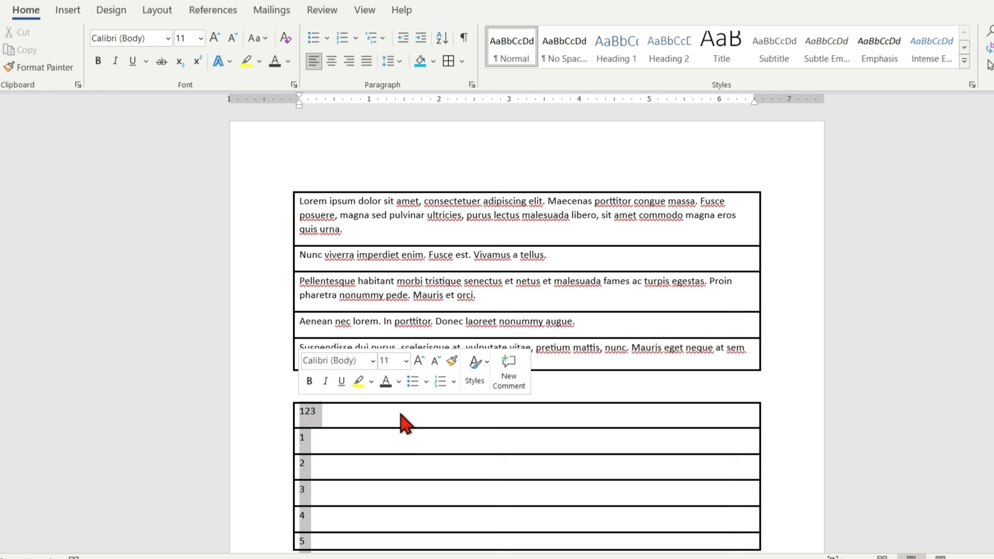
# - Enclose the number list in one standard Green Shadow box via Borders and Shading
pyautogui.click(462, 61)
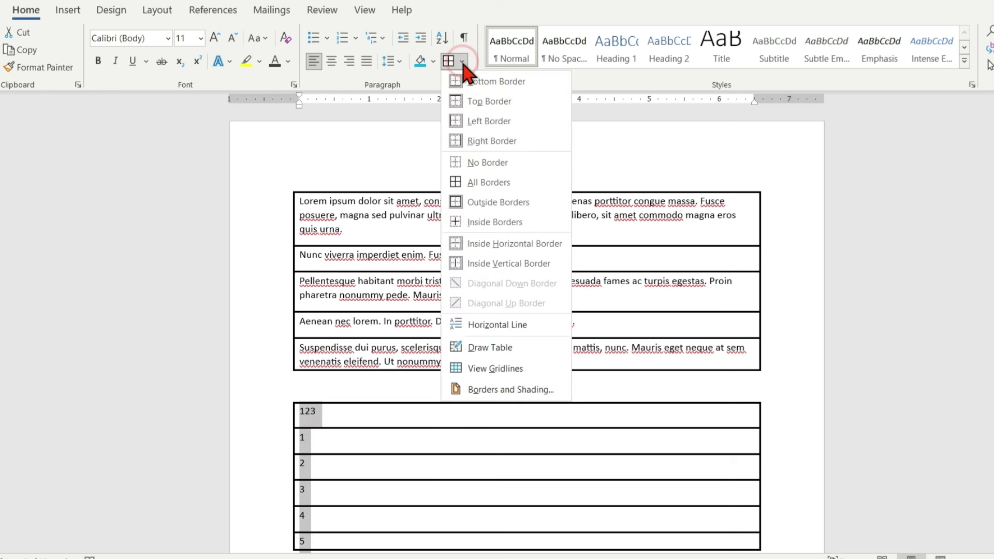
pyautogui.click(534, 392)
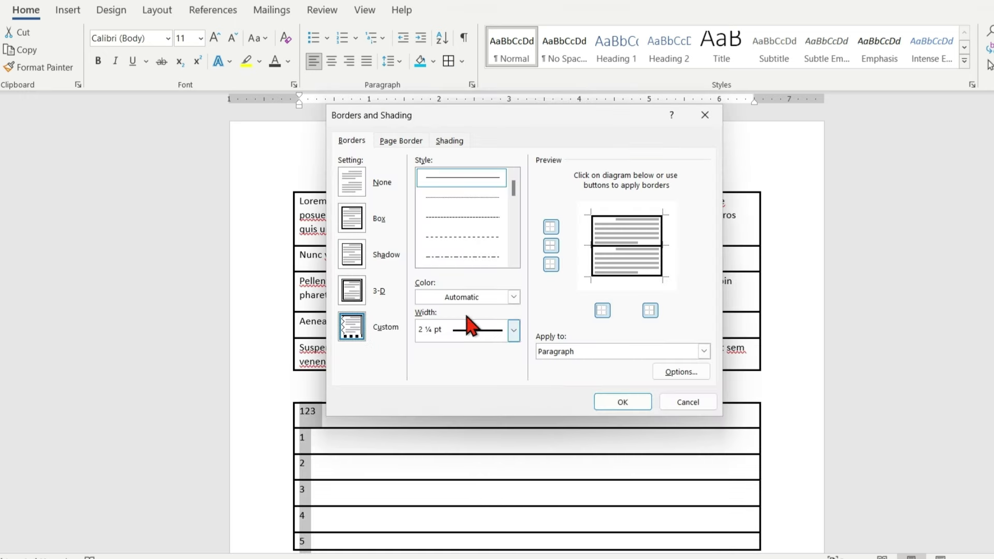
pyautogui.click(513, 297)
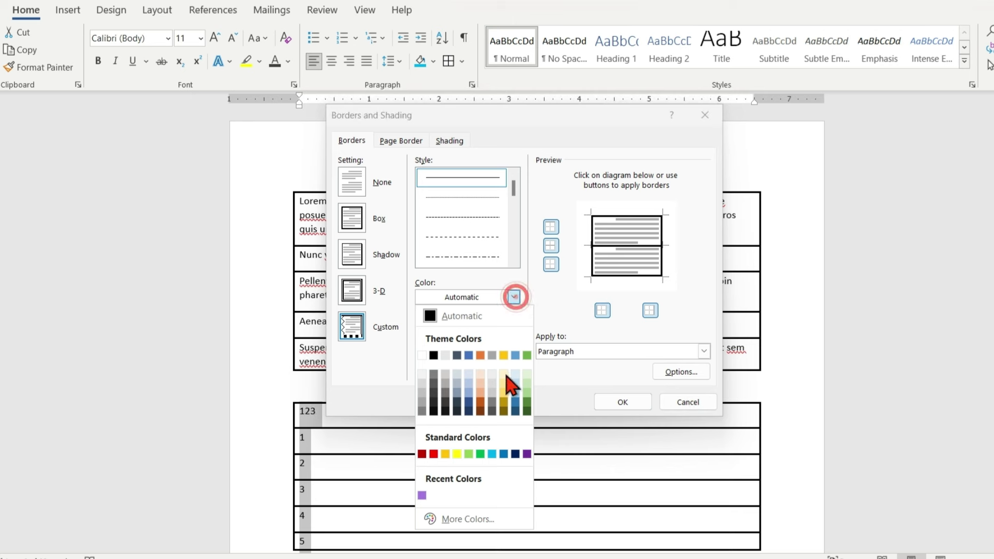
pyautogui.click(481, 454)
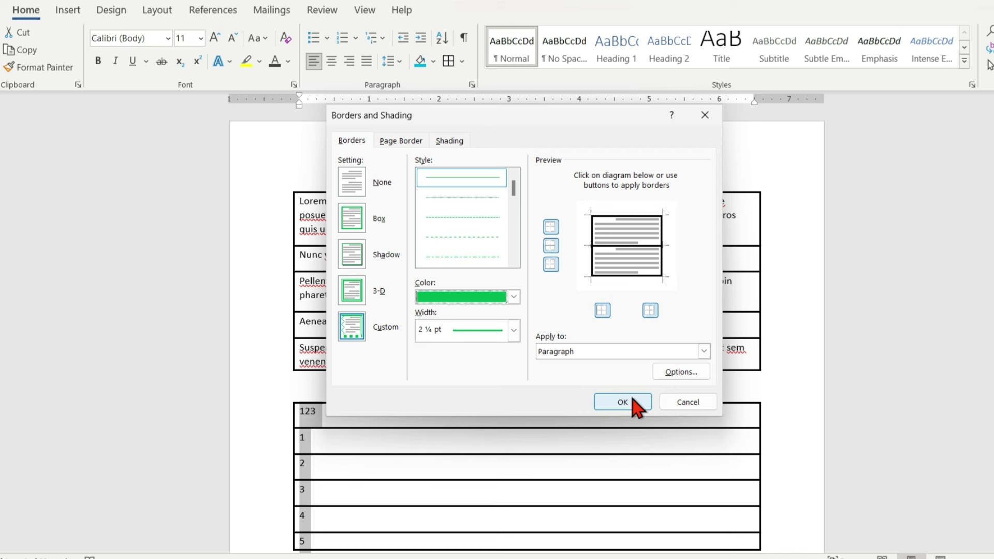
pyautogui.click(352, 255)
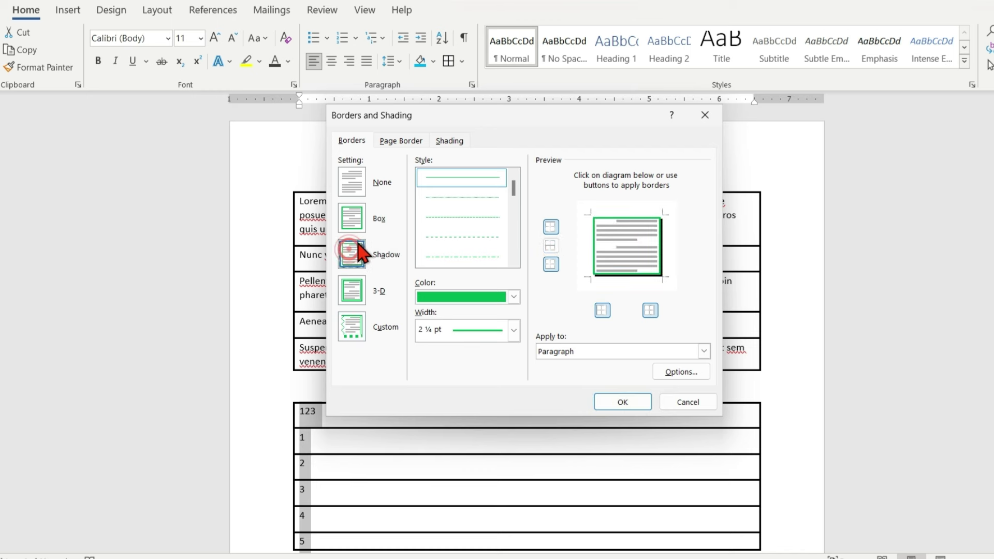
pyautogui.click(620, 403)
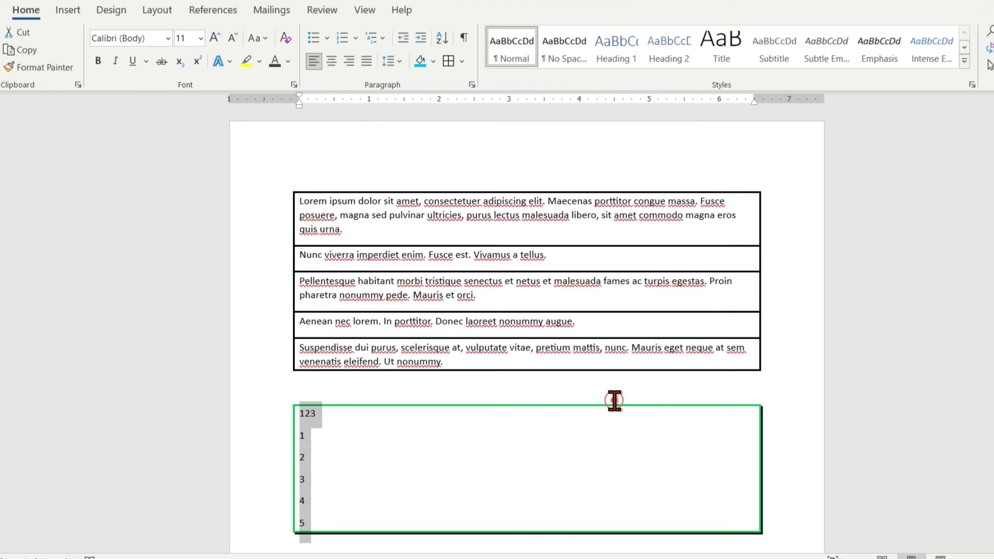
# - Select all six lines, 123 through 5, in the green box and show the Borders dropdown
pyautogui.click(781, 438)
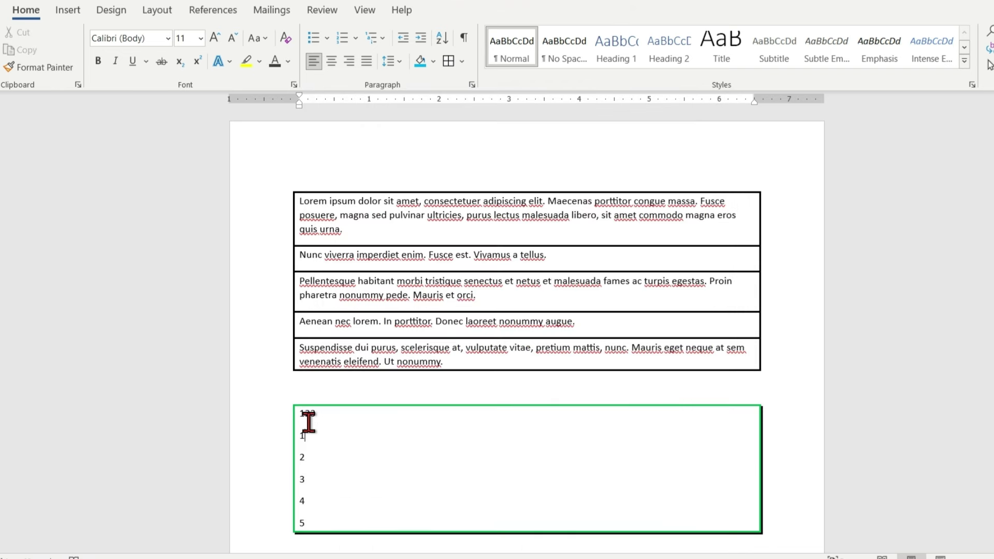
pyautogui.moveTo(314, 514); pyautogui.dragTo(269, 406)
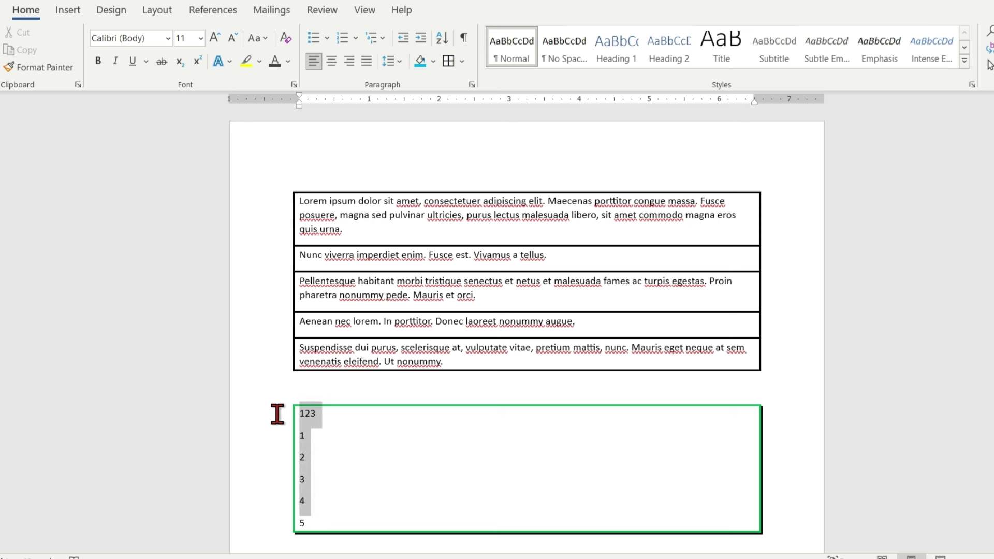
pyautogui.click(383, 456)
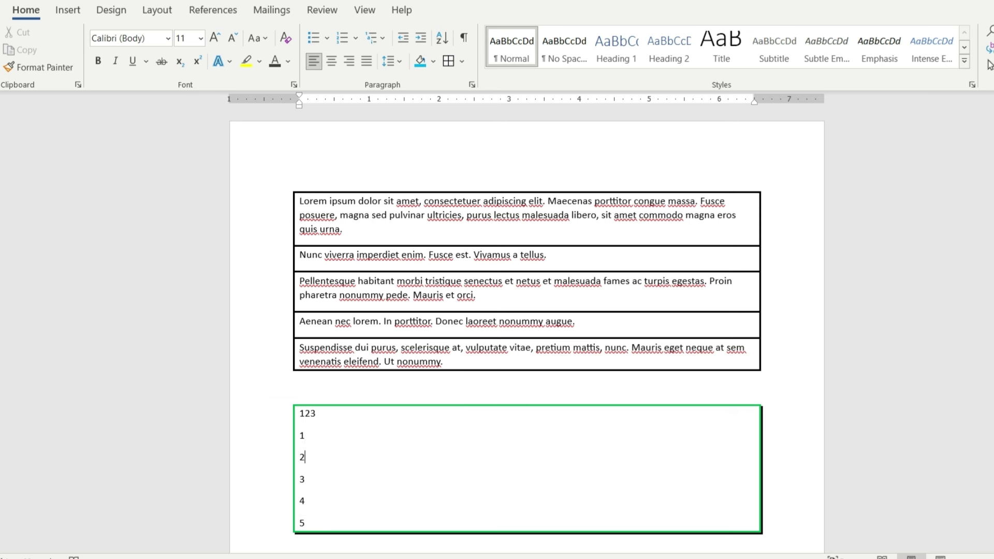
pyautogui.moveTo(303, 413); pyautogui.dragTo(348, 541)
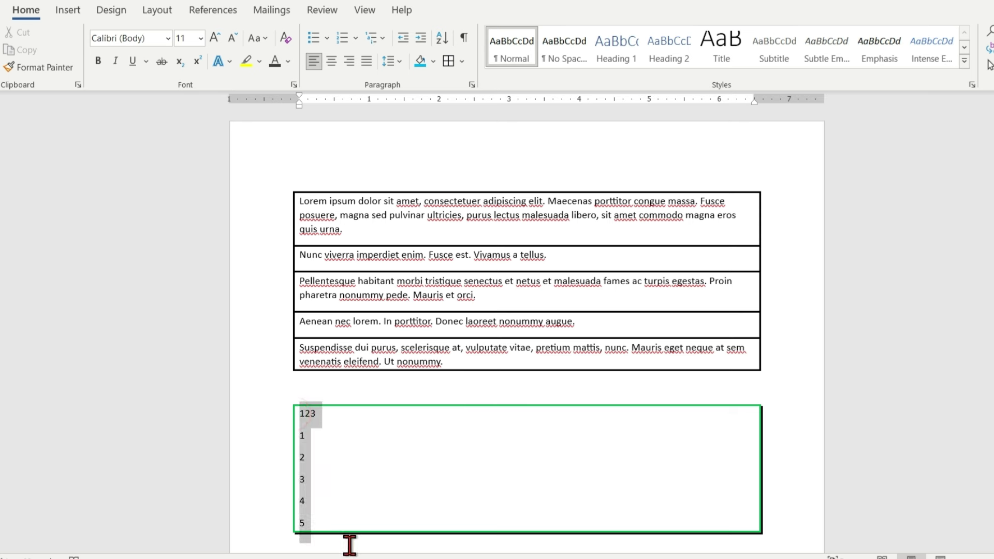
pyautogui.click(462, 61)
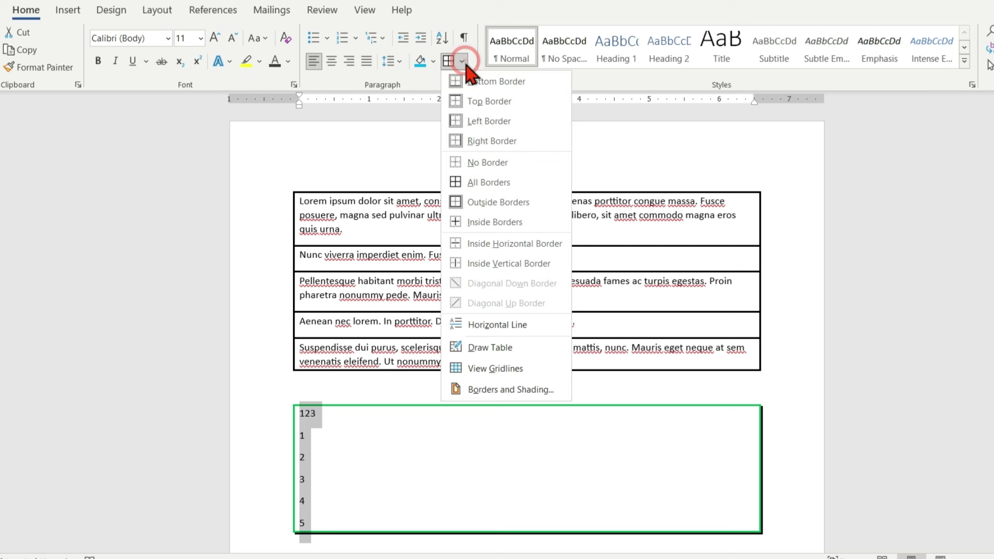
# - Apply All Borders so each line from 123 to 5 gets its own green row
pyautogui.click(475, 184)
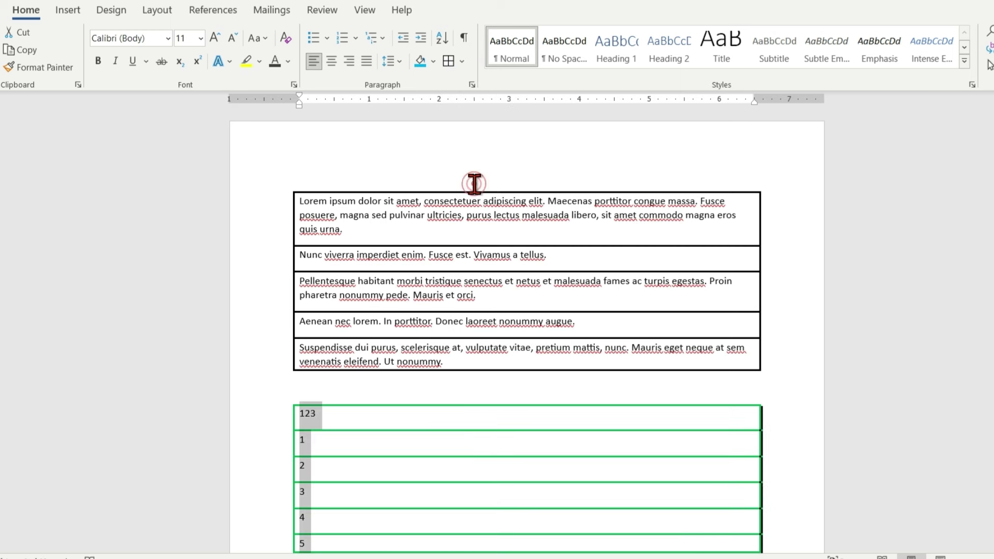
pyautogui.click(761, 439)
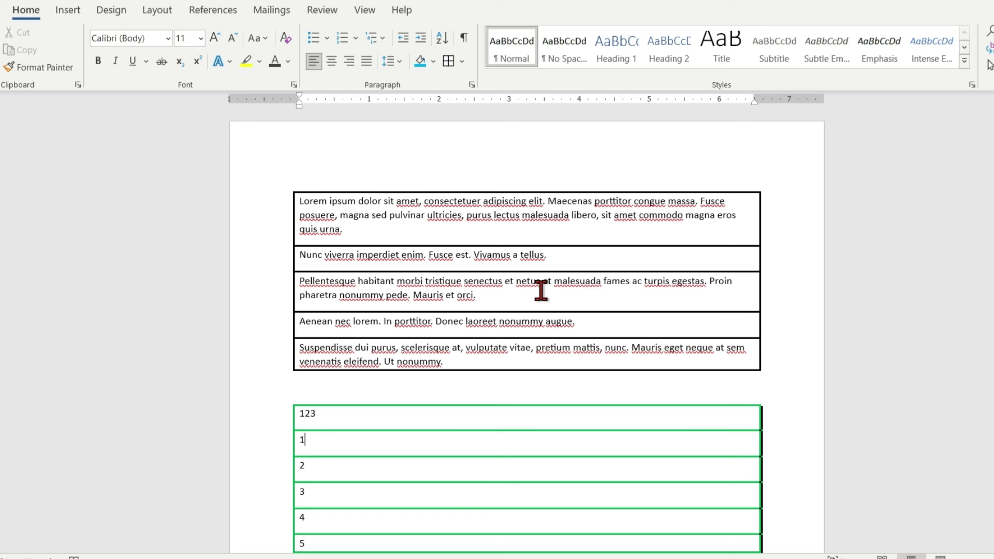
pyautogui.click(461, 61)
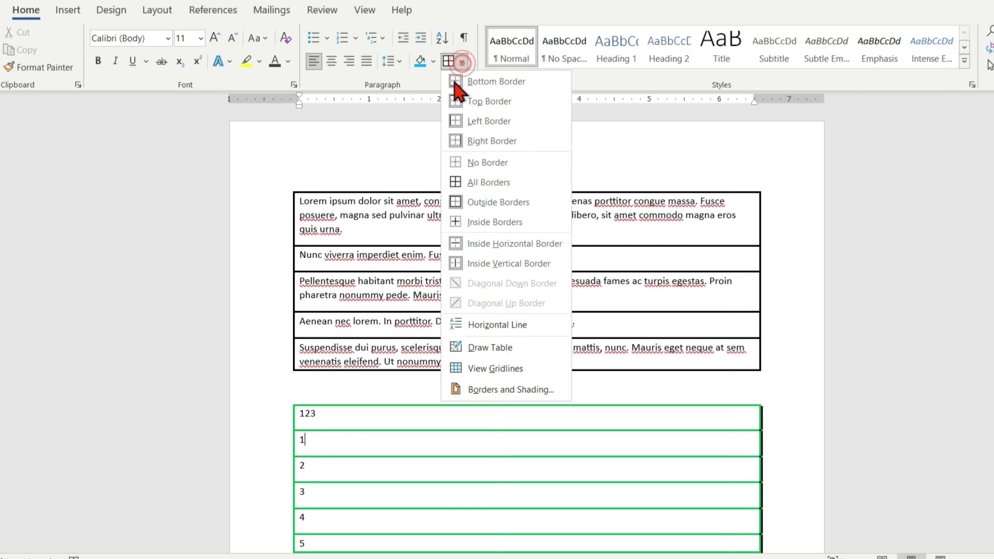